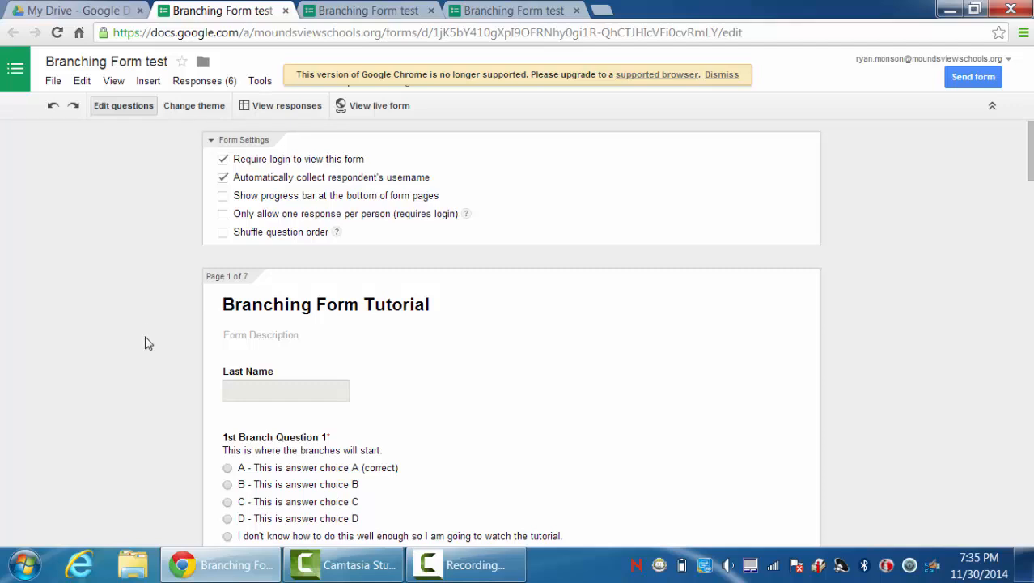
- Examine the form's first two question pages and the item types, such as page break, available for adding to page 1
scroll(145, 343, down, 1)
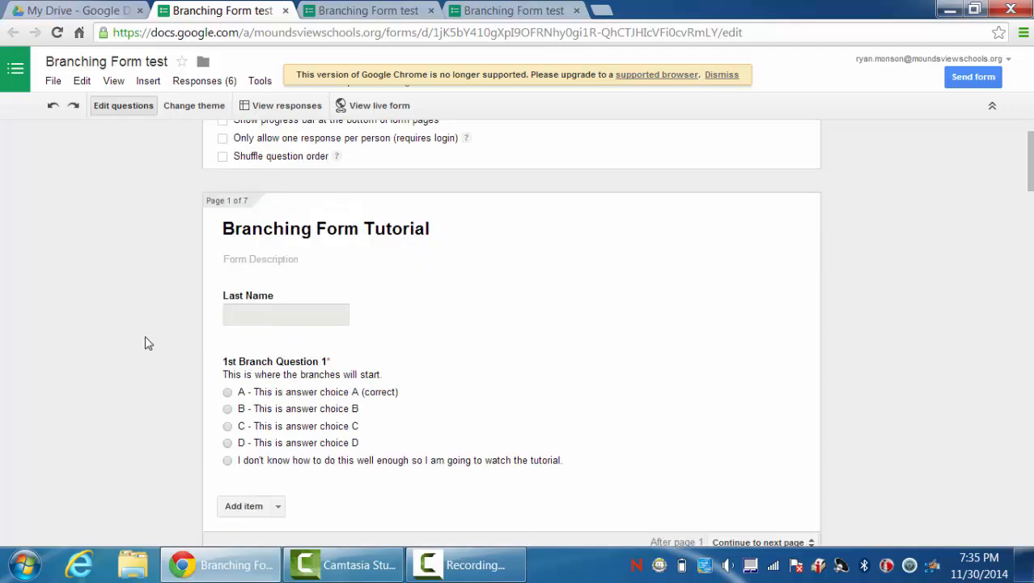
mouse_move(205, 311)
scroll(162, 333, down, 3)
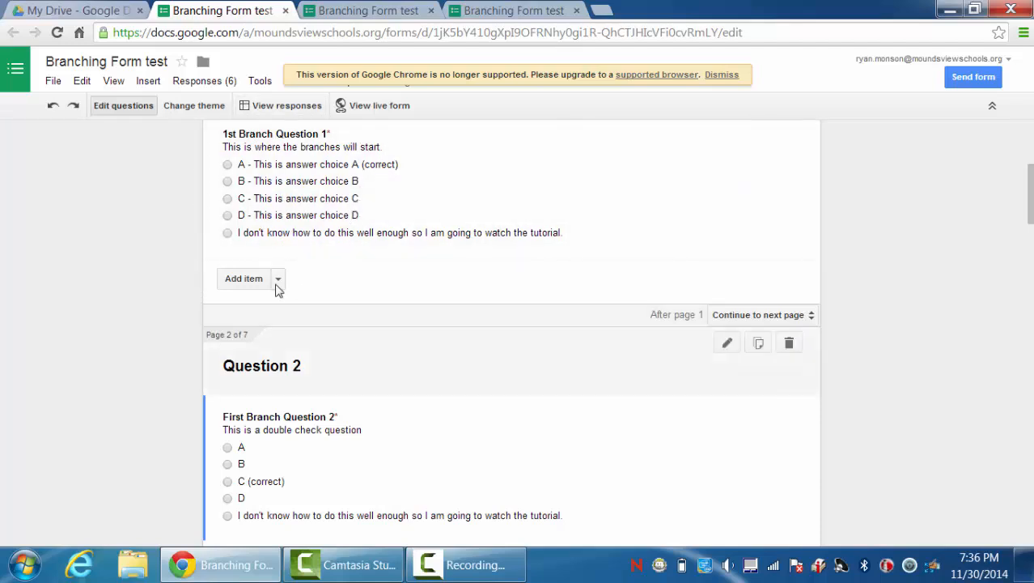
click(278, 279)
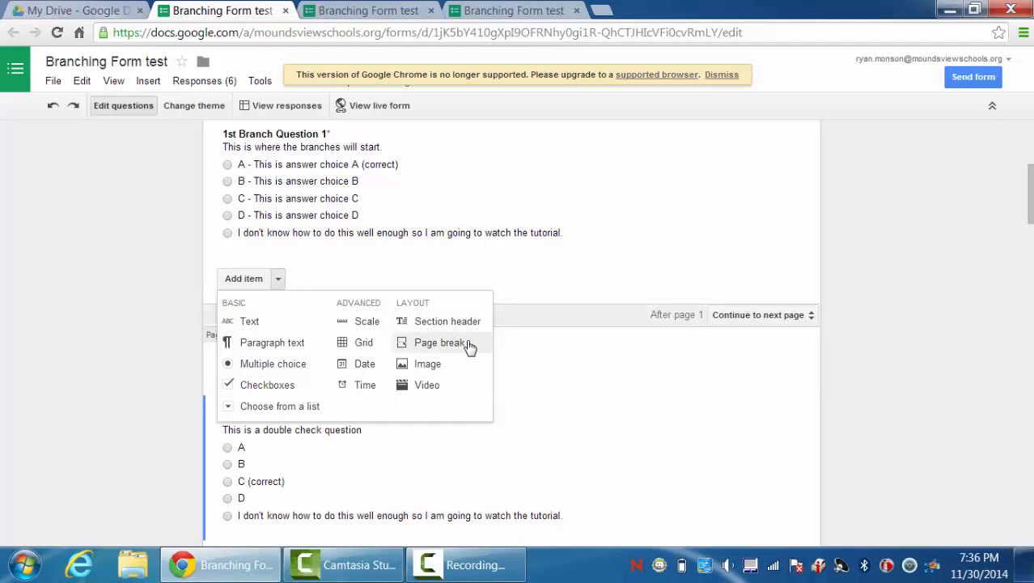
click(171, 275)
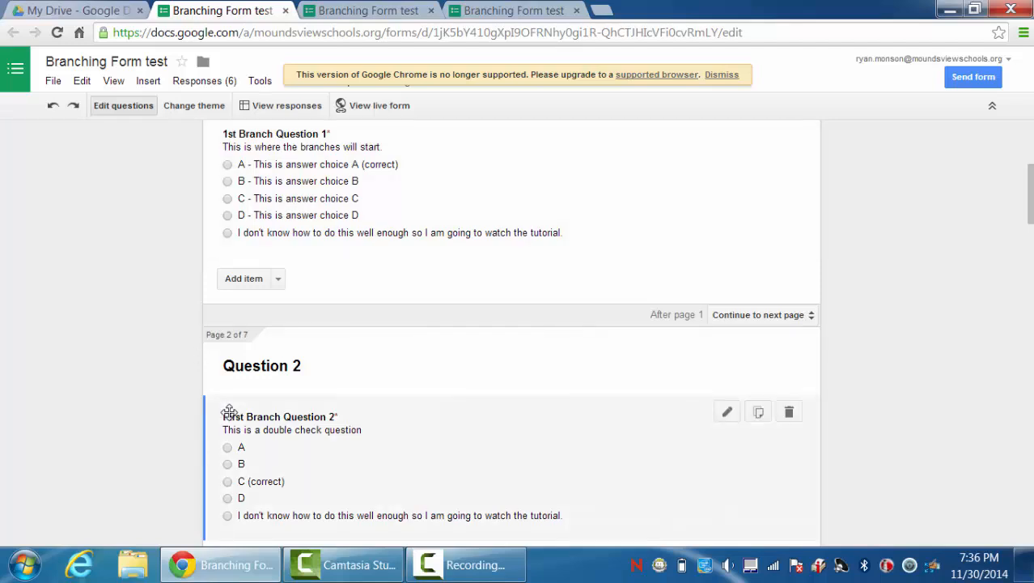
scroll(337, 170, up, 1)
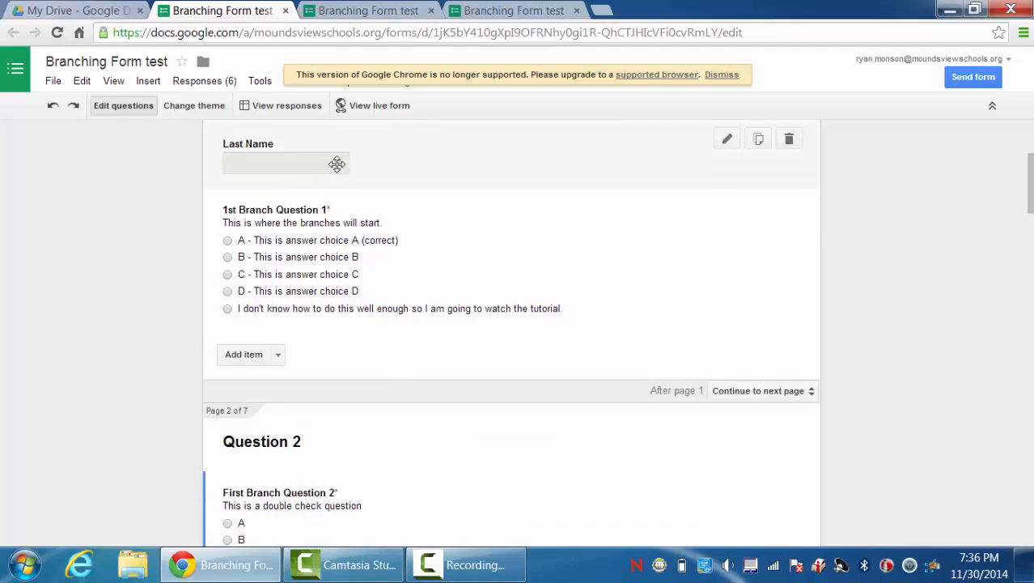
scroll(337, 166, up, 1)
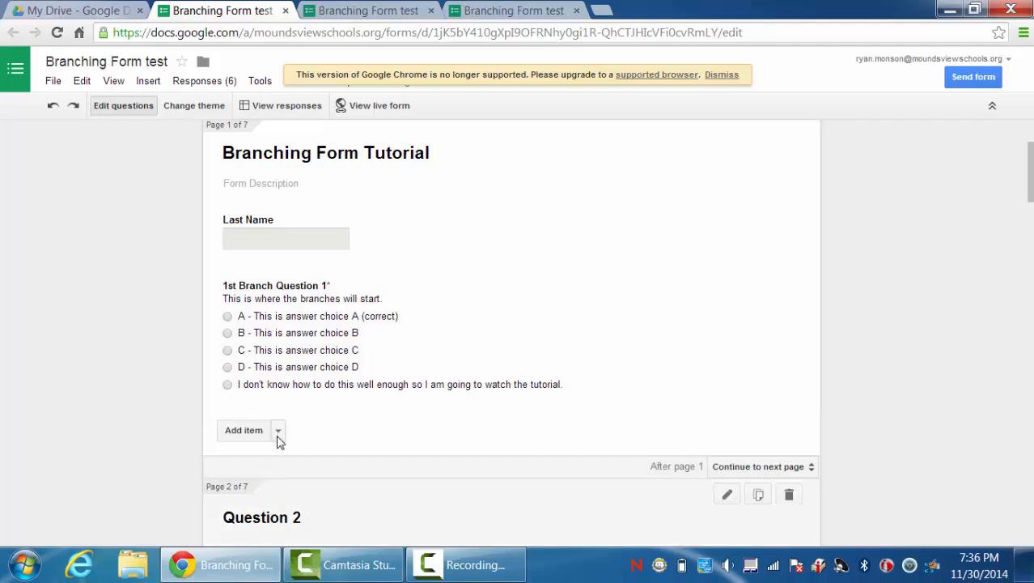
scroll(278, 441, down, 3)
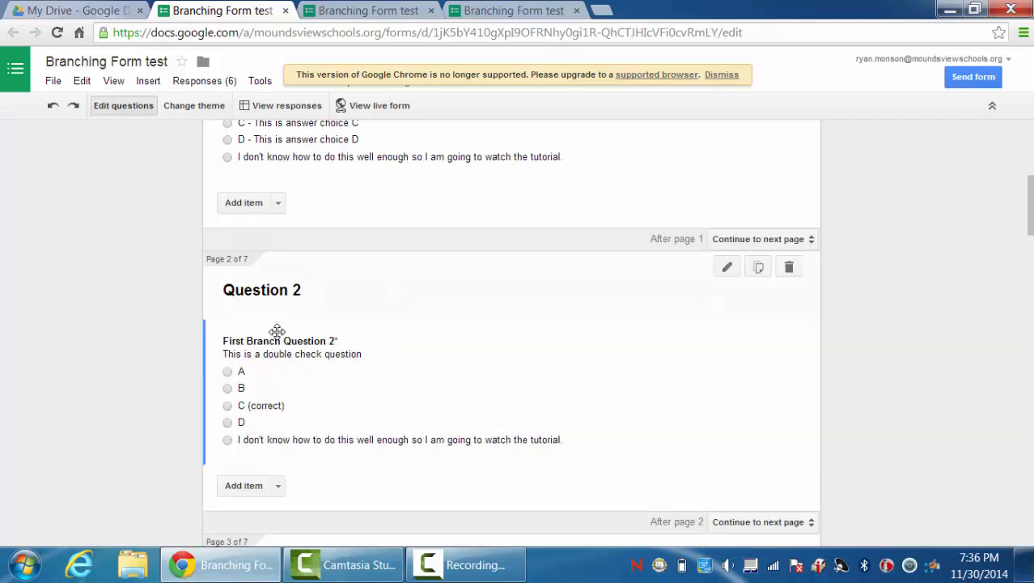
scroll(353, 471, down, 1)
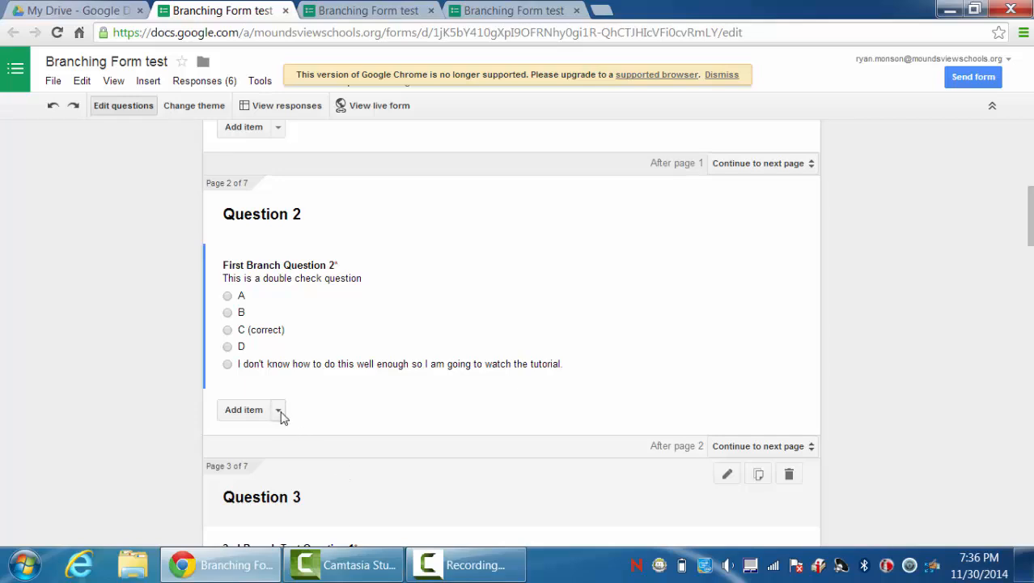
scroll(291, 405, up, 4)
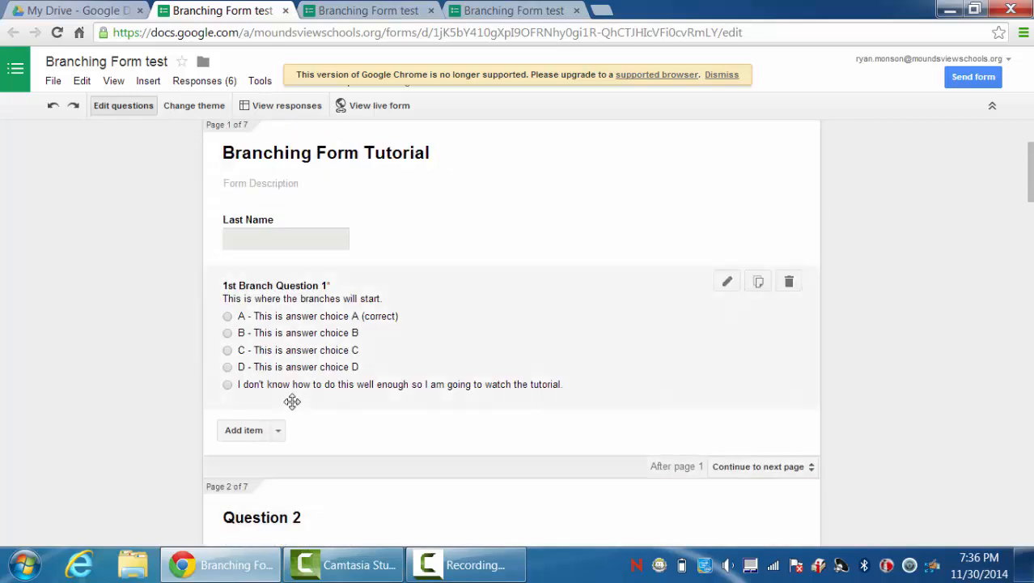
- In 1st Branch Question 1, route the "I don't know how to do this well enough" answer to page 5 (Branch 1) and finish editing
click(306, 291)
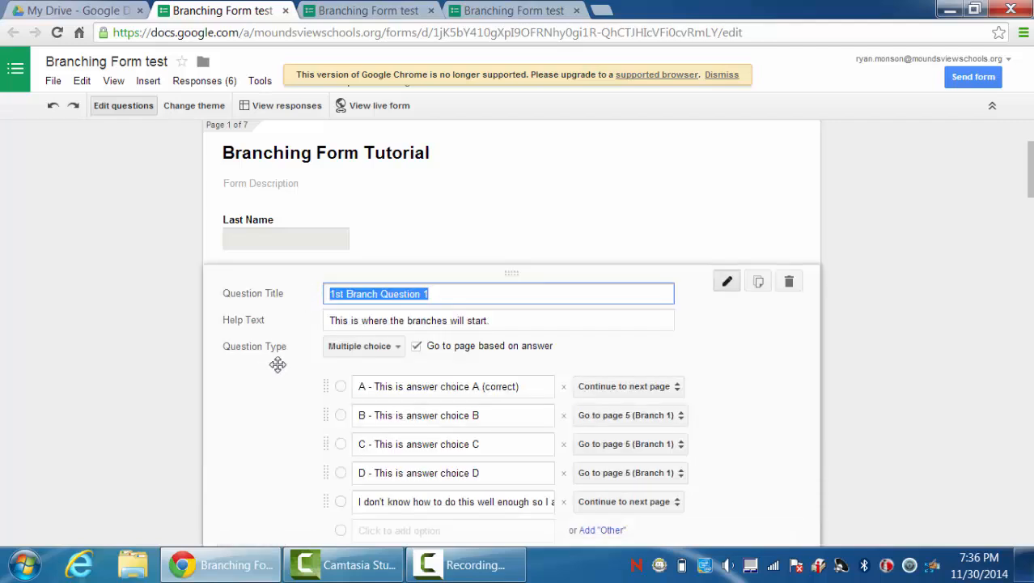
click(397, 348)
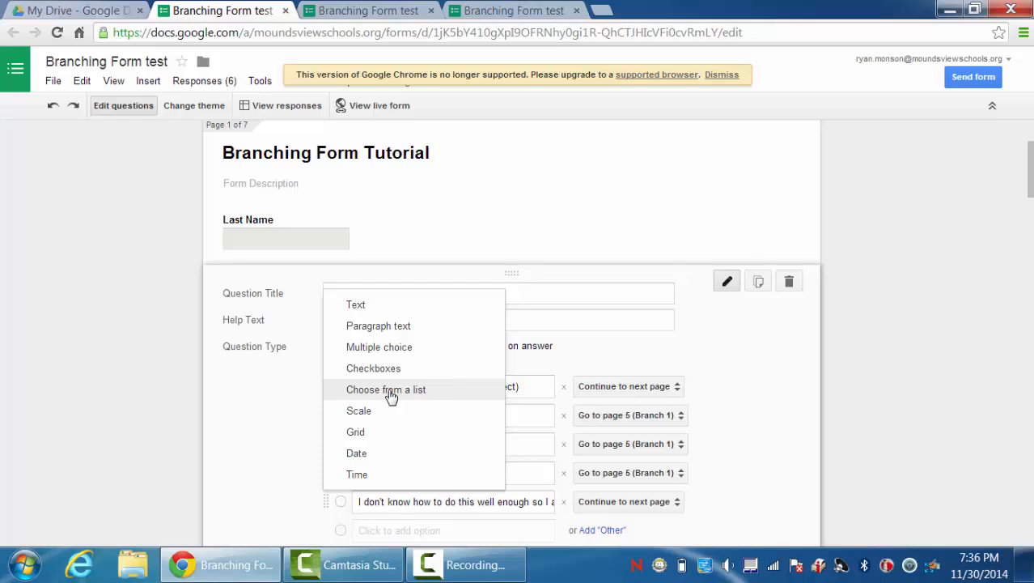
click(286, 393)
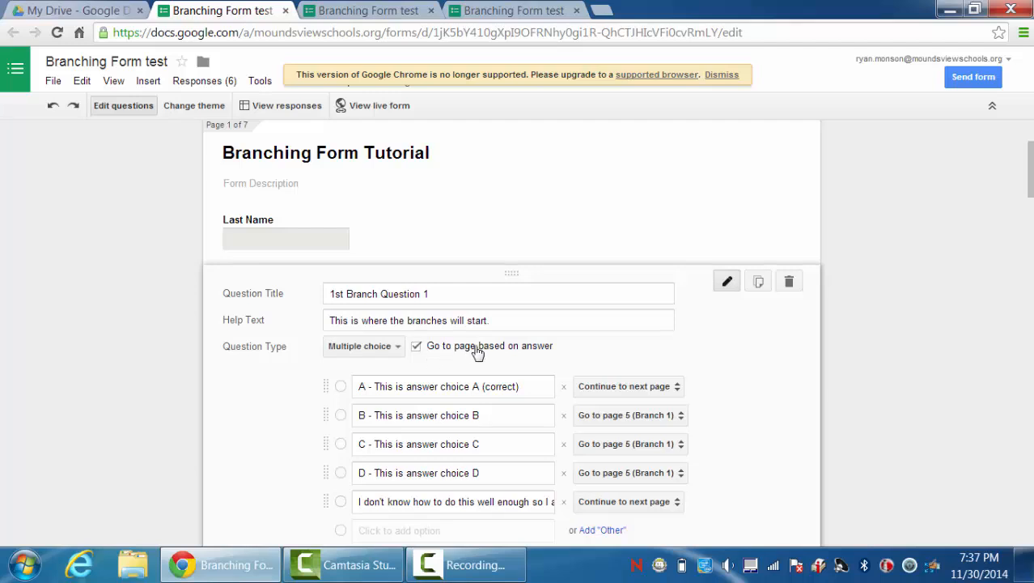
scroll(894, 327, down, 2)
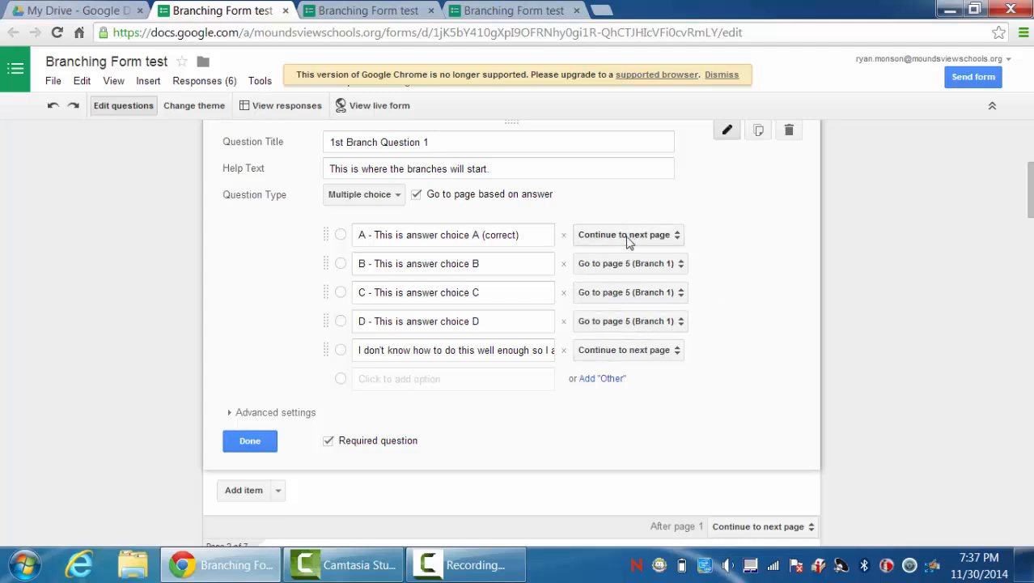
click(679, 237)
click(681, 236)
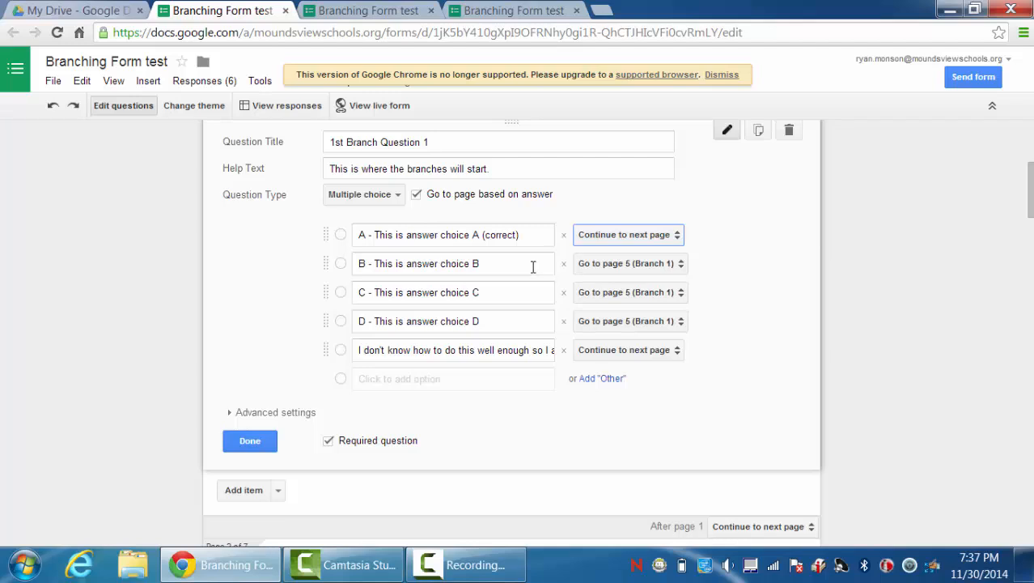
click(677, 352)
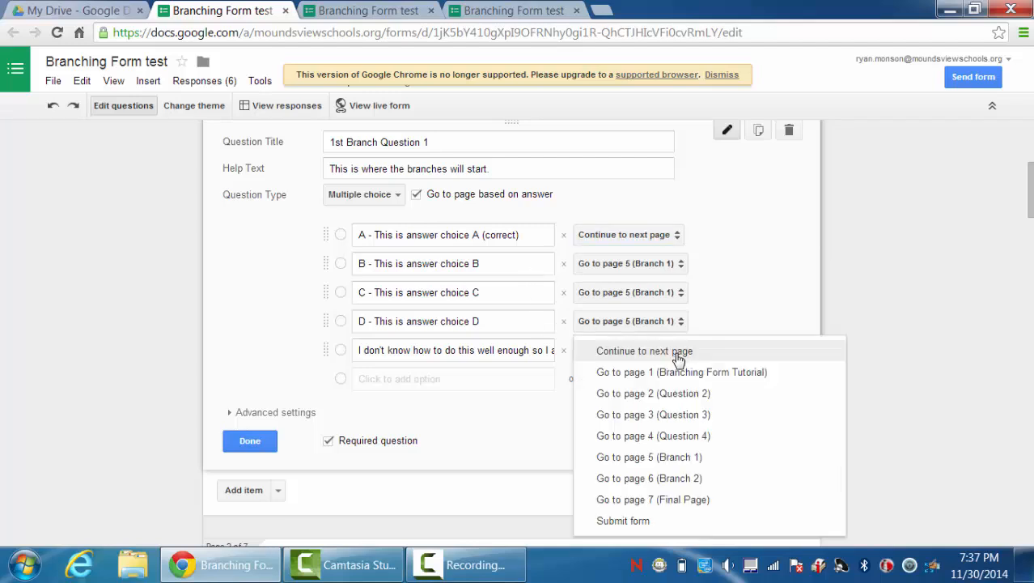
click(677, 460)
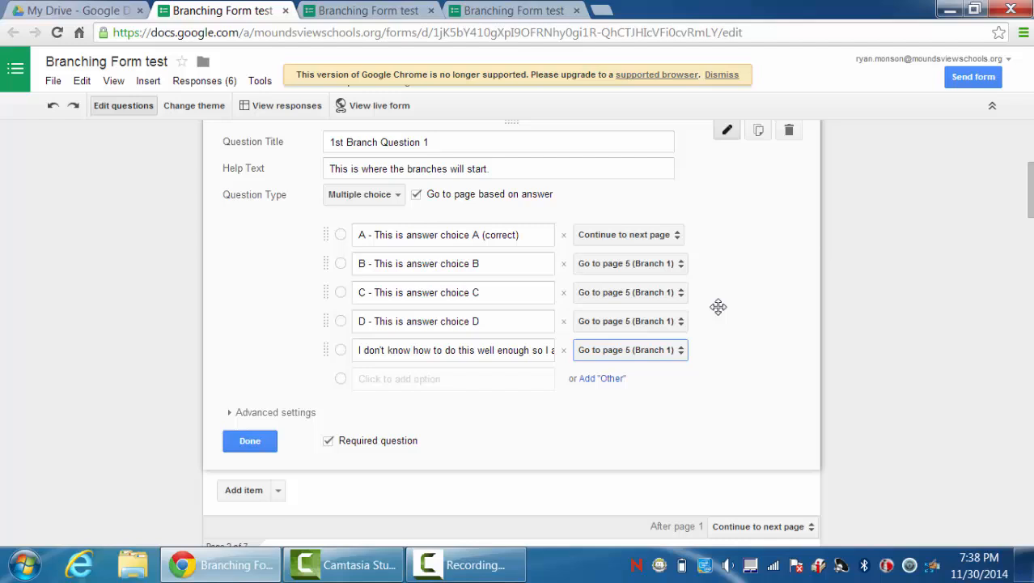
click(250, 441)
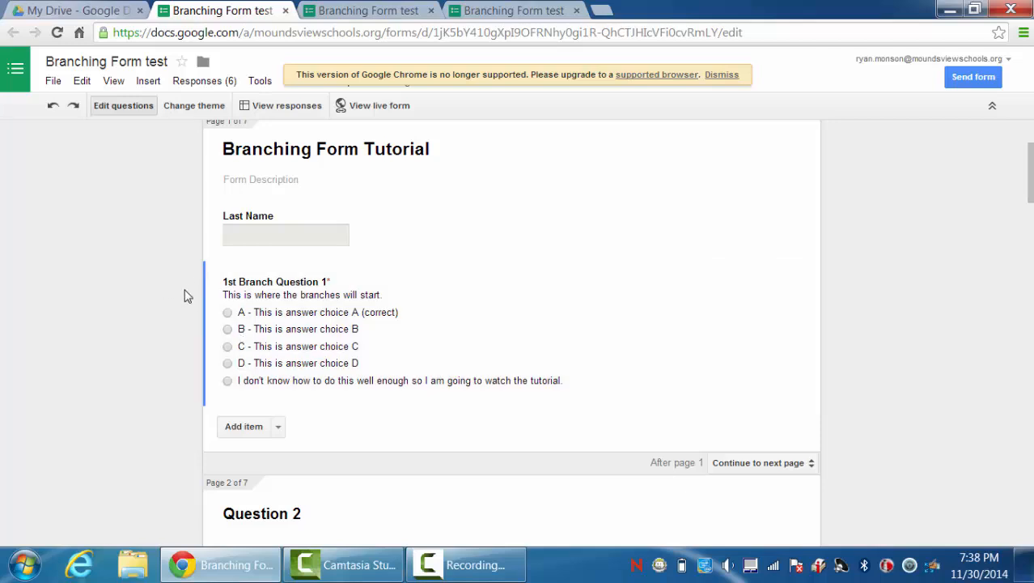
- Review the question pages, both branch video pages, the final page and the page routing throughout the form
scroll(184, 296, down, 1)
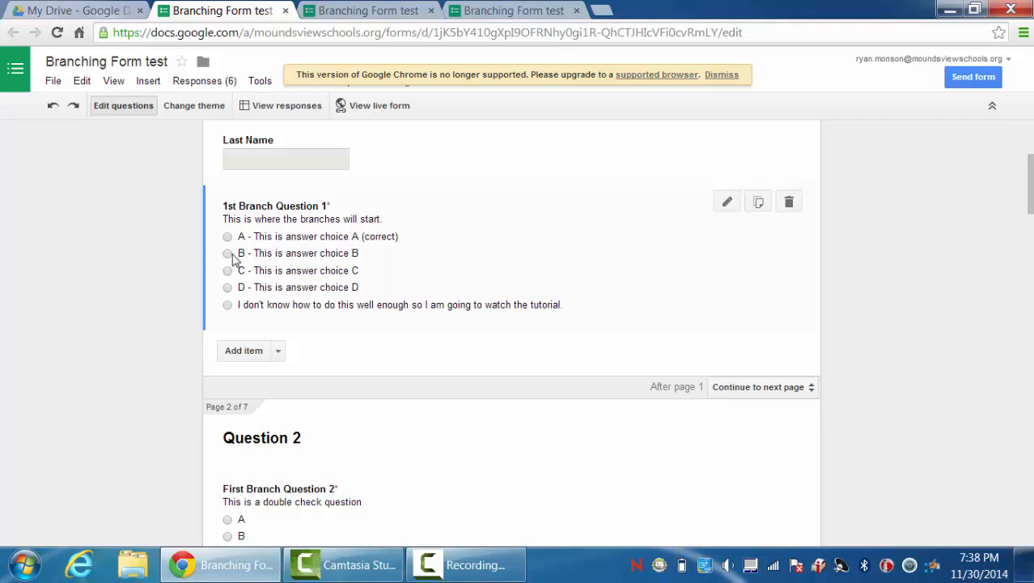
scroll(171, 388, down, 1)
scroll(172, 388, down, 1)
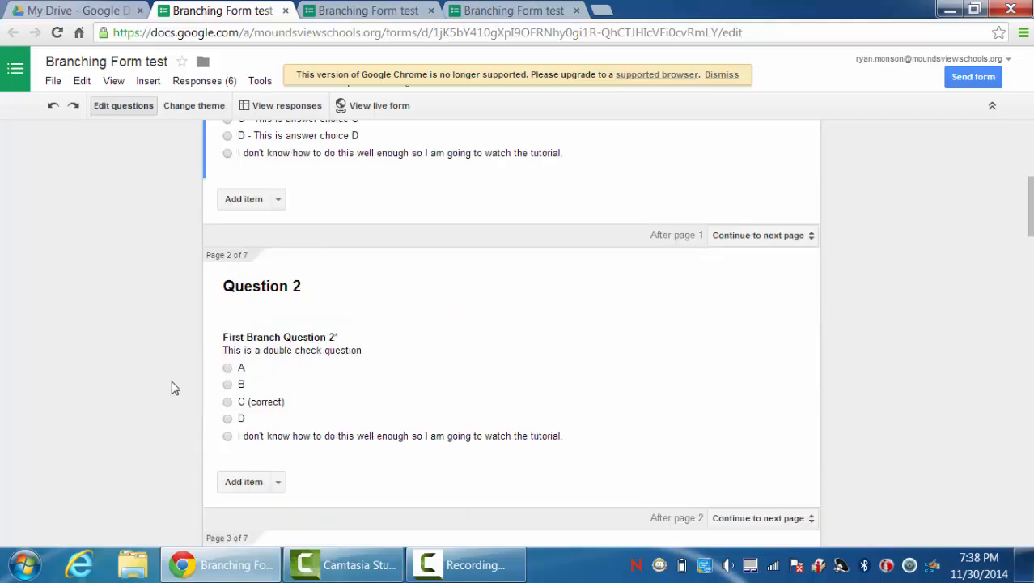
scroll(186, 370, down, 4)
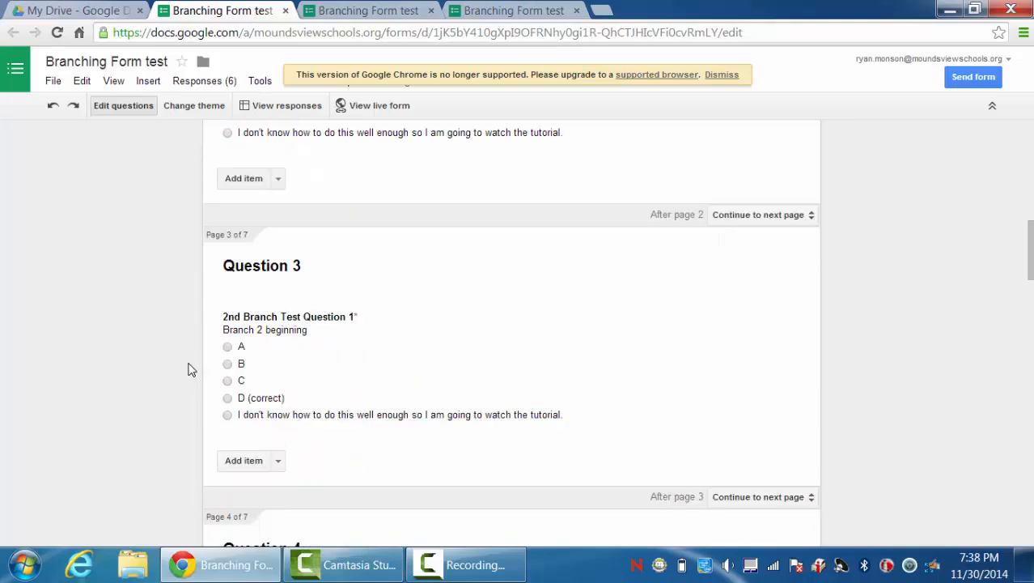
scroll(188, 370, down, 1)
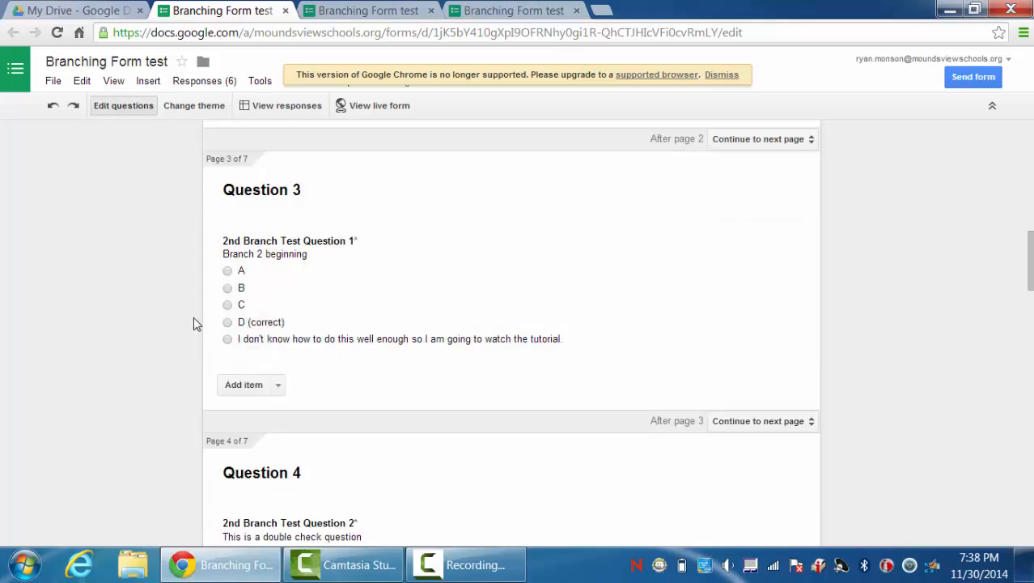
scroll(194, 318, down, 3)
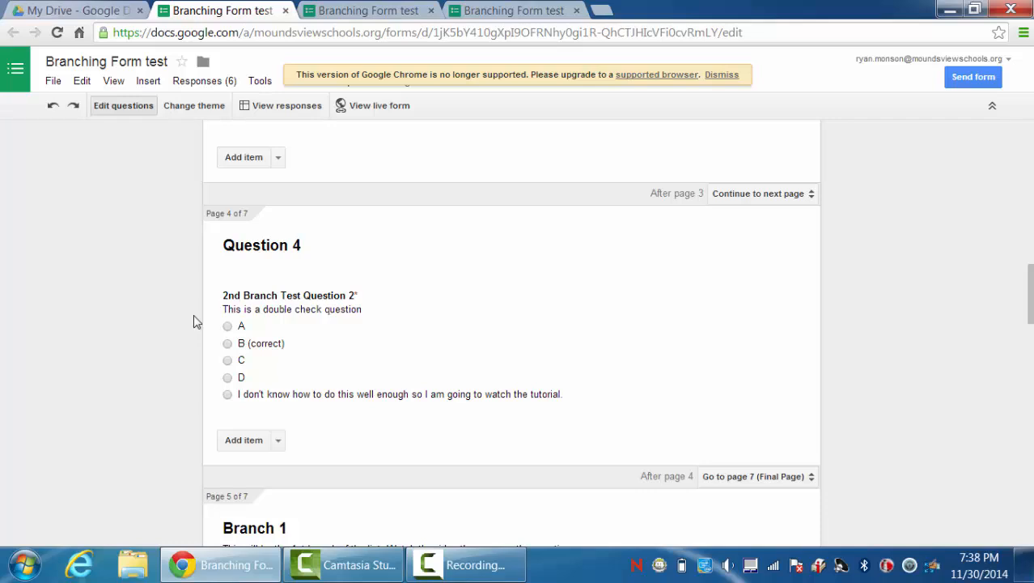
scroll(195, 321, down, 3)
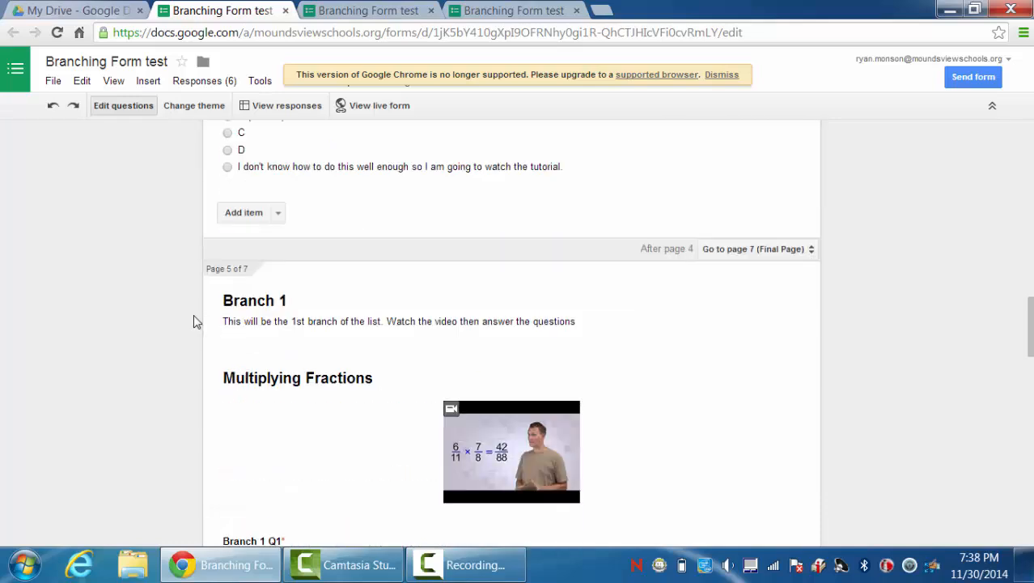
scroll(194, 321, down, 1)
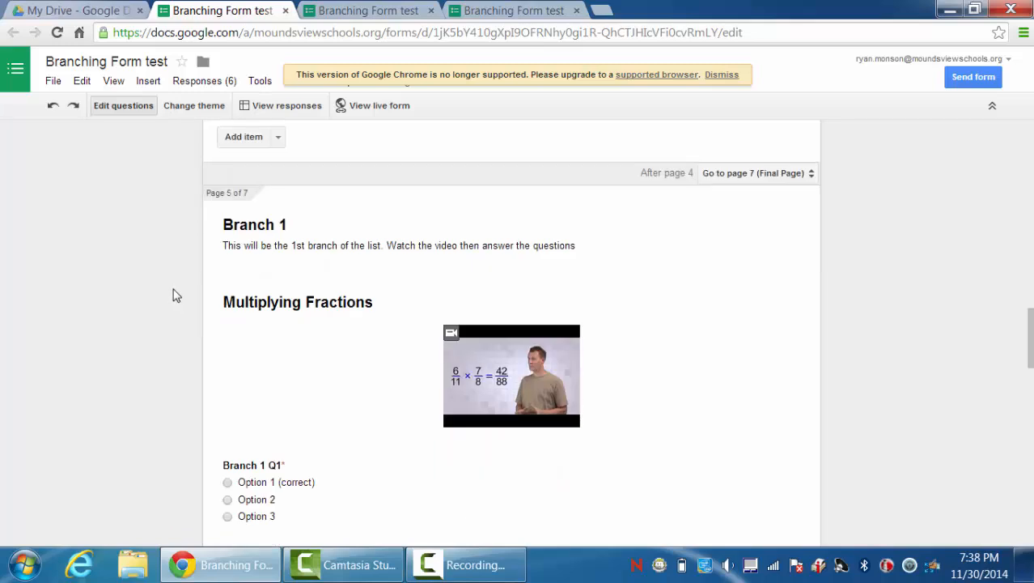
scroll(179, 298, down, 7)
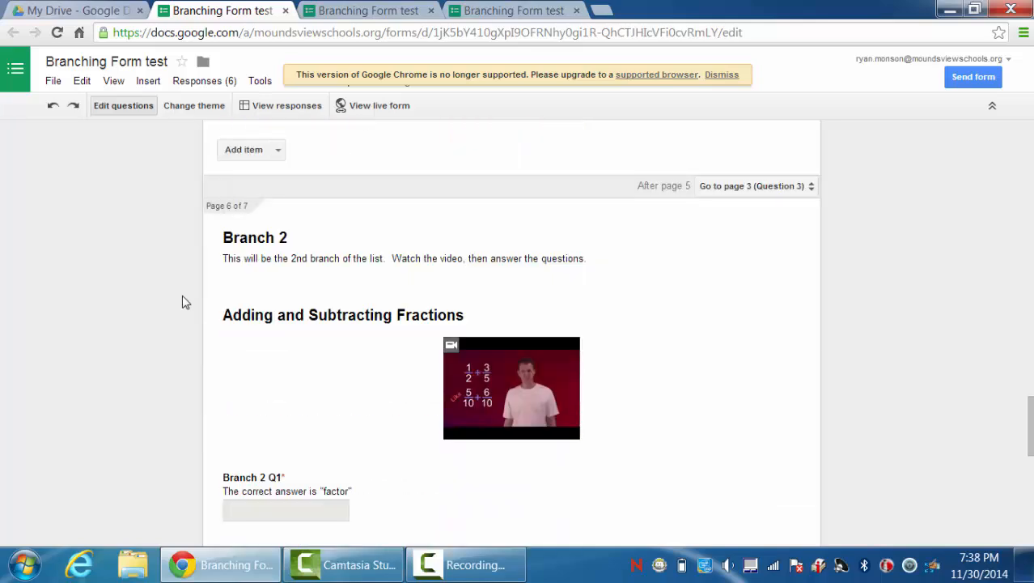
scroll(183, 302, down, 6)
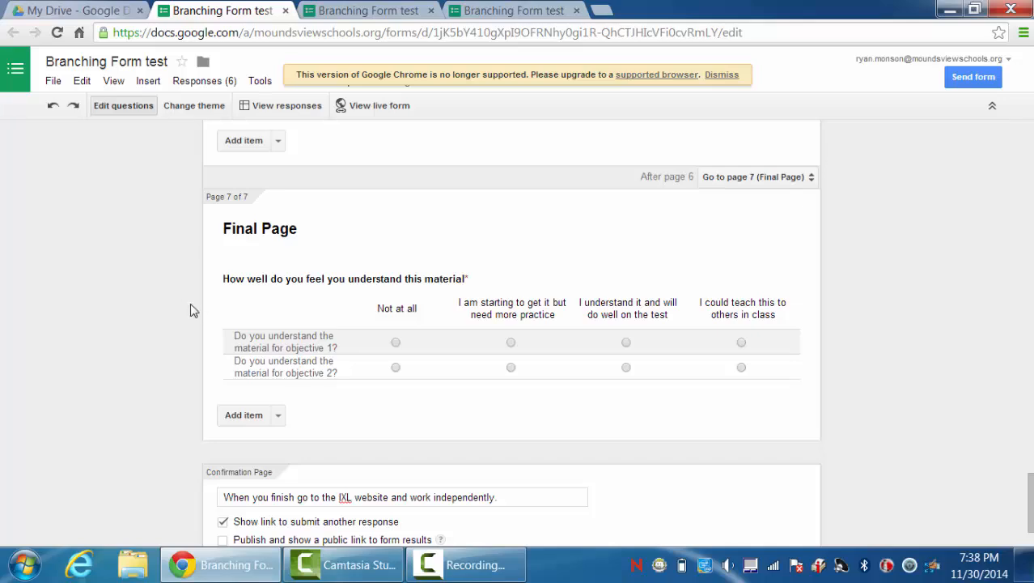
scroll(189, 312, up, 13)
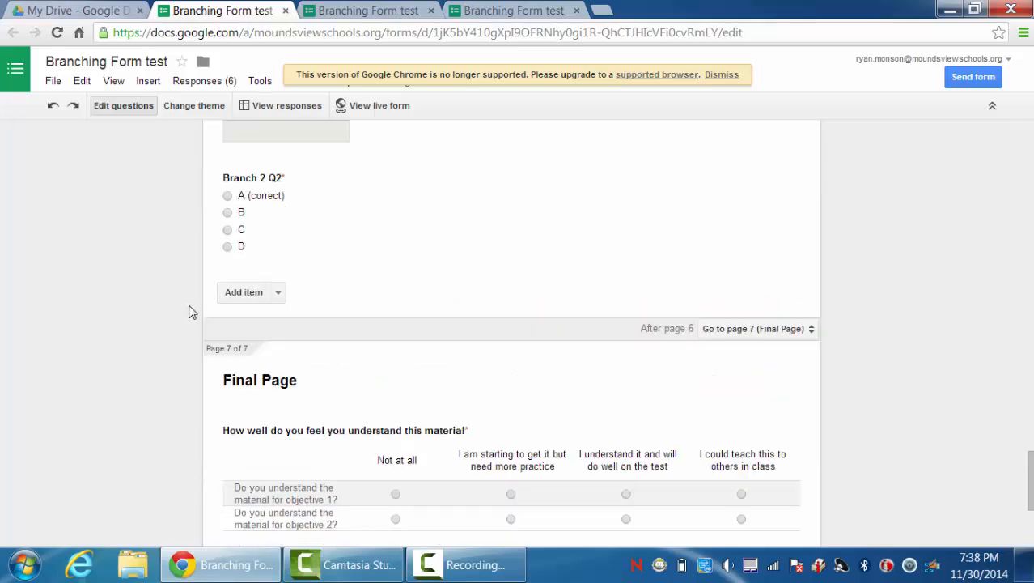
scroll(188, 312, up, 4)
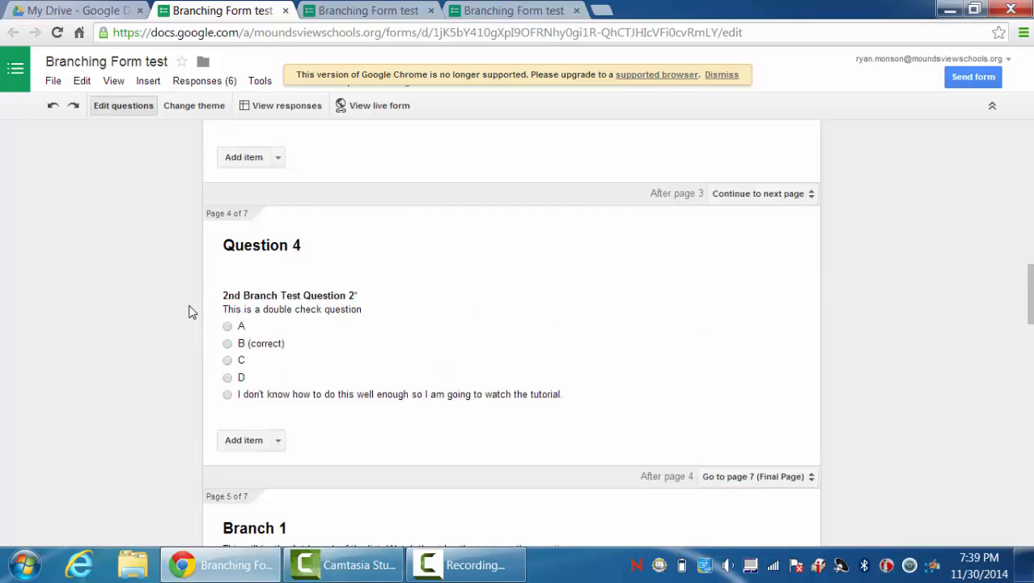
scroll(189, 312, up, 10)
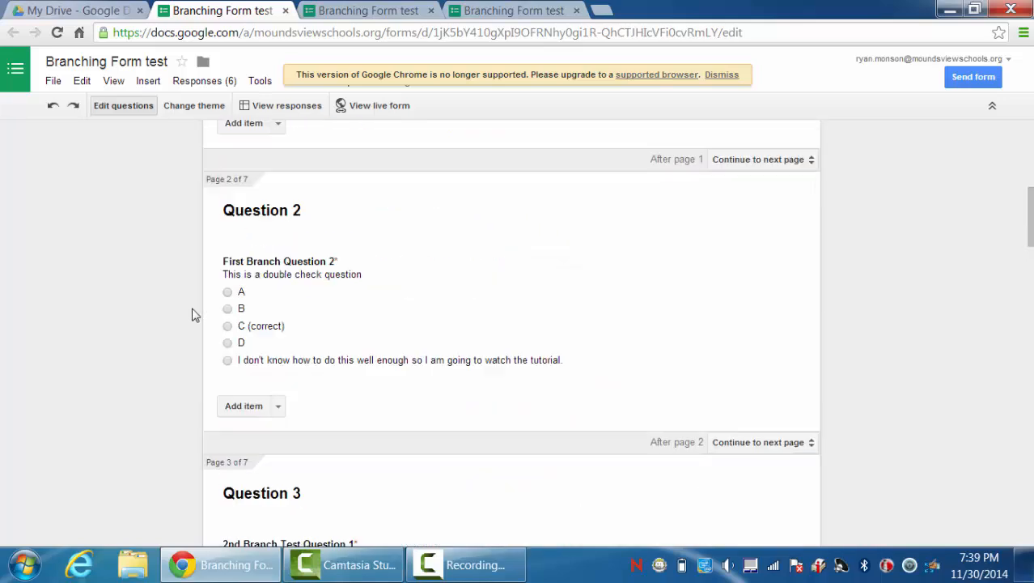
scroll(192, 315, up, 2)
scroll(192, 315, down, 1)
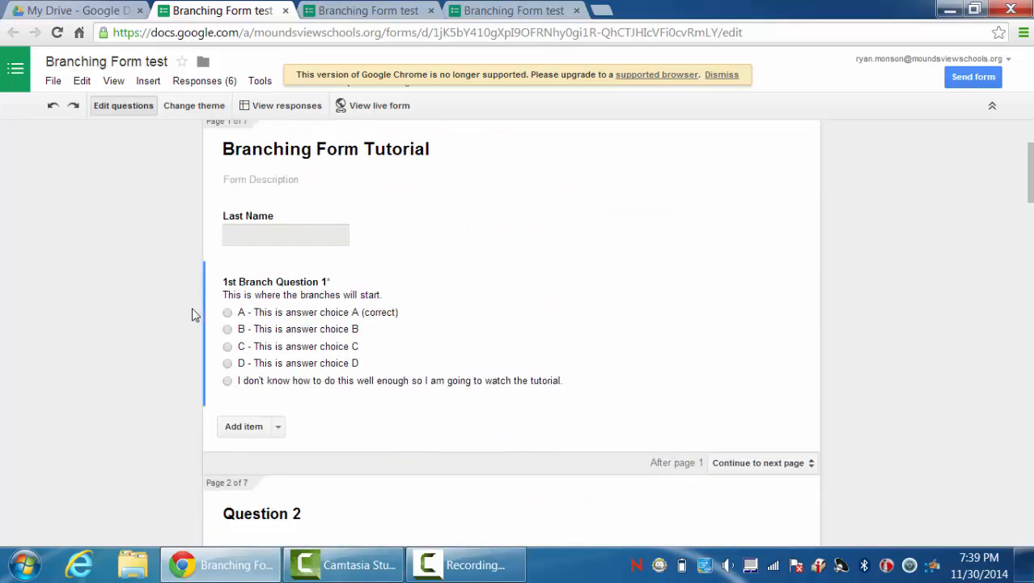
- Edit 1st Branch Question 1 again, choose Go to page 5 (Branch 1) for answer choice B, and close the question
click(312, 280)
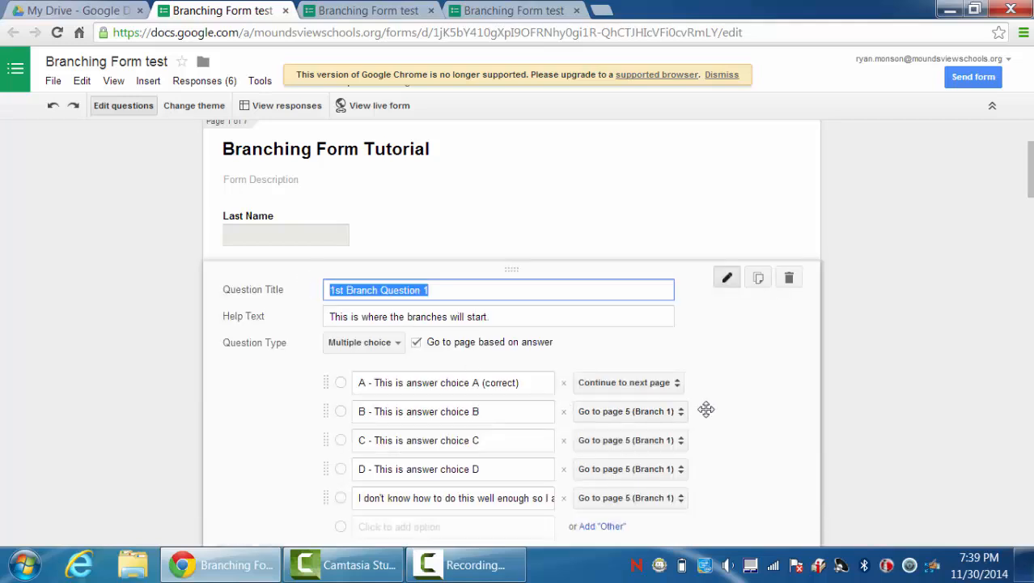
scroll(715, 420, down, 1)
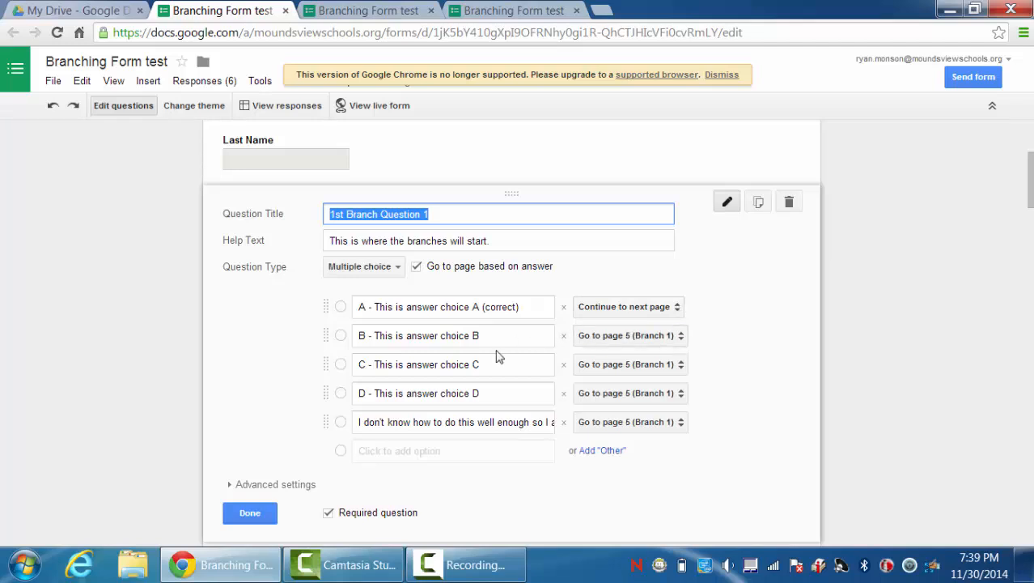
click(682, 338)
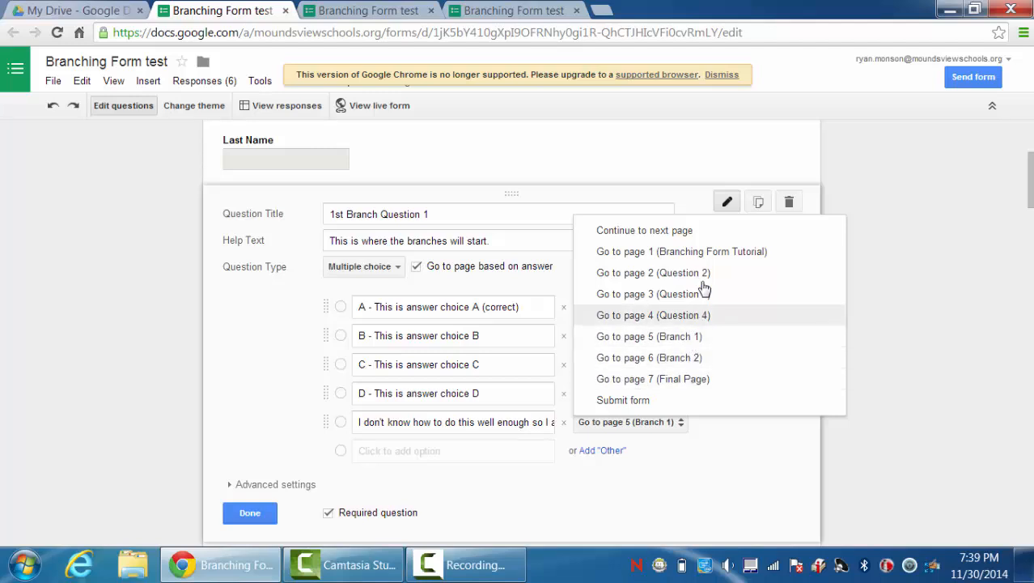
click(686, 341)
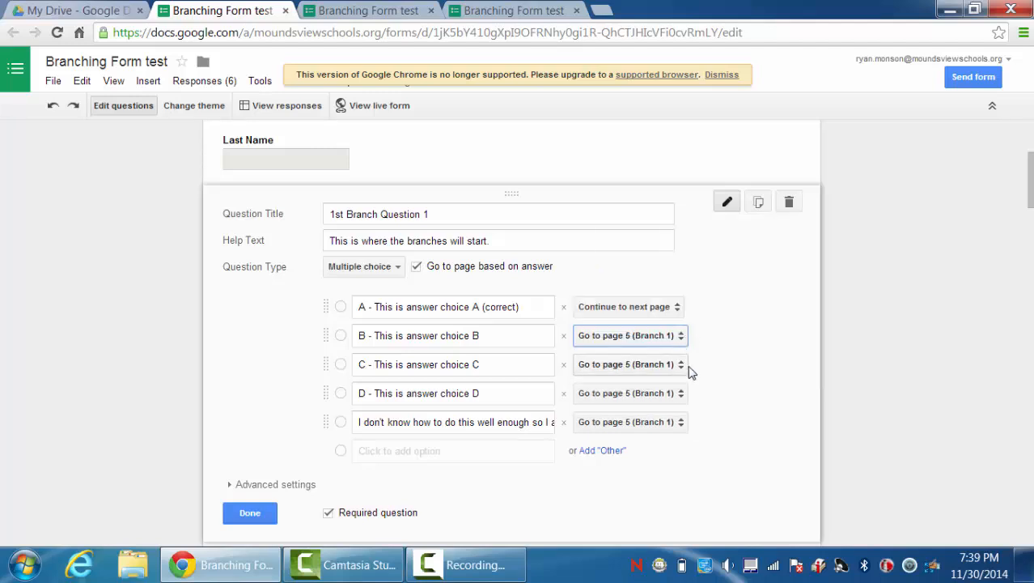
click(252, 512)
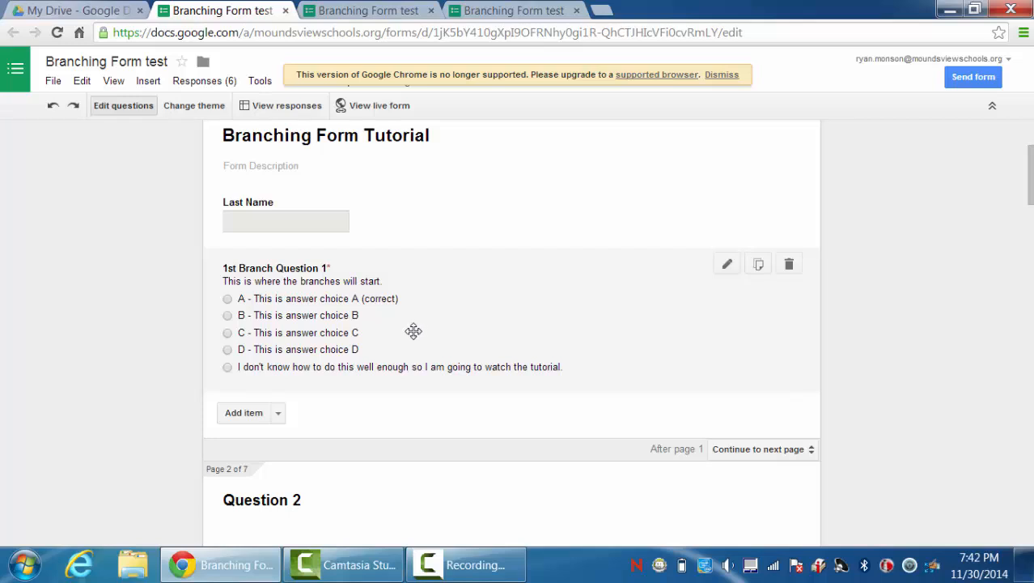
- Open 1st Branch Question 1 to check the page routing of each answer choice, and close it without changes
click(413, 331)
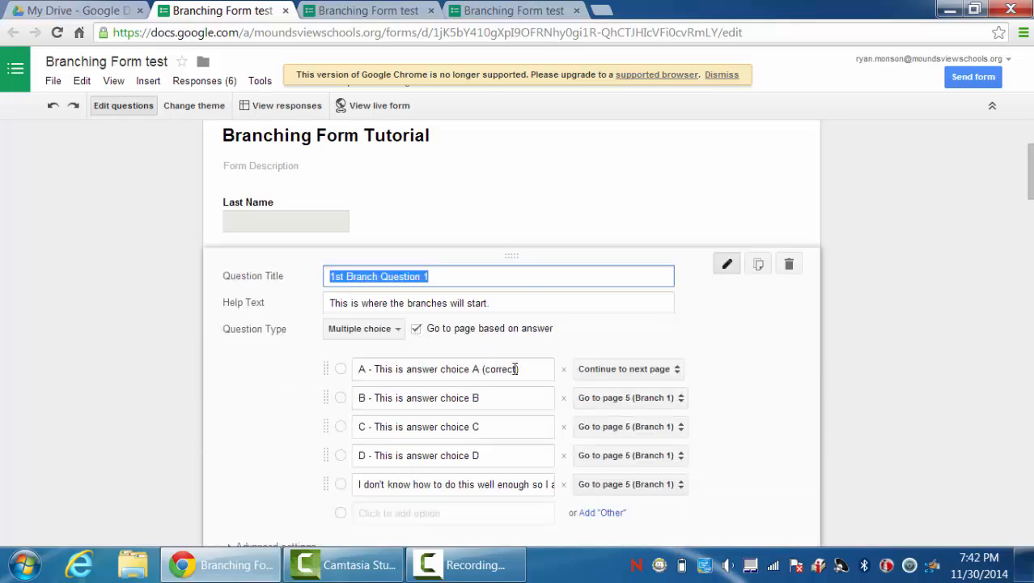
click(120, 293)
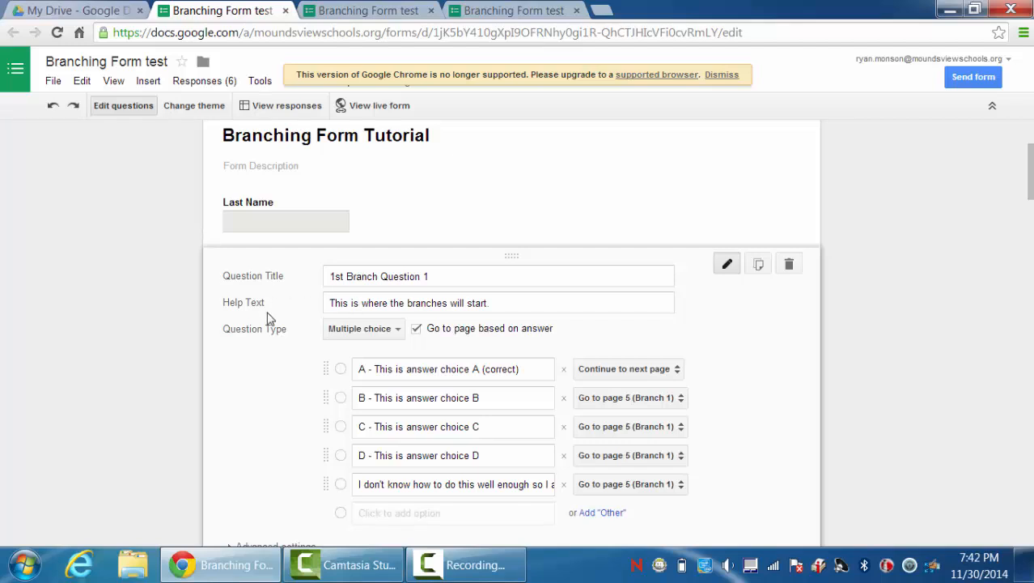
scroll(266, 316, down, 1)
scroll(266, 316, down, 1)
click(250, 422)
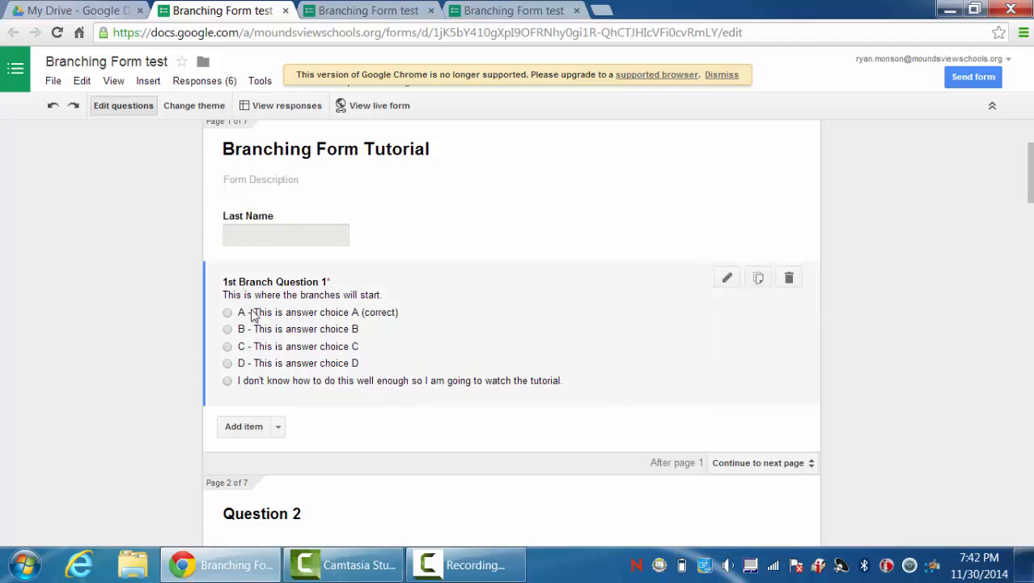
- Review the correct answers on the Question 2 to Question 4 pages, the Final Page and the confirmation page settings
scroll(252, 309, down, 3)
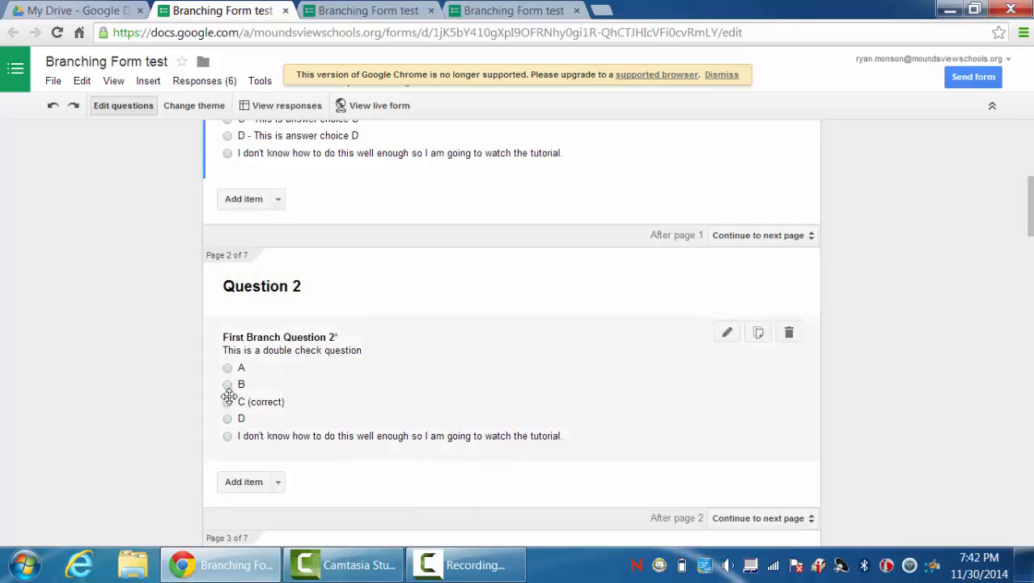
scroll(164, 356, down, 3)
scroll(165, 356, down, 2)
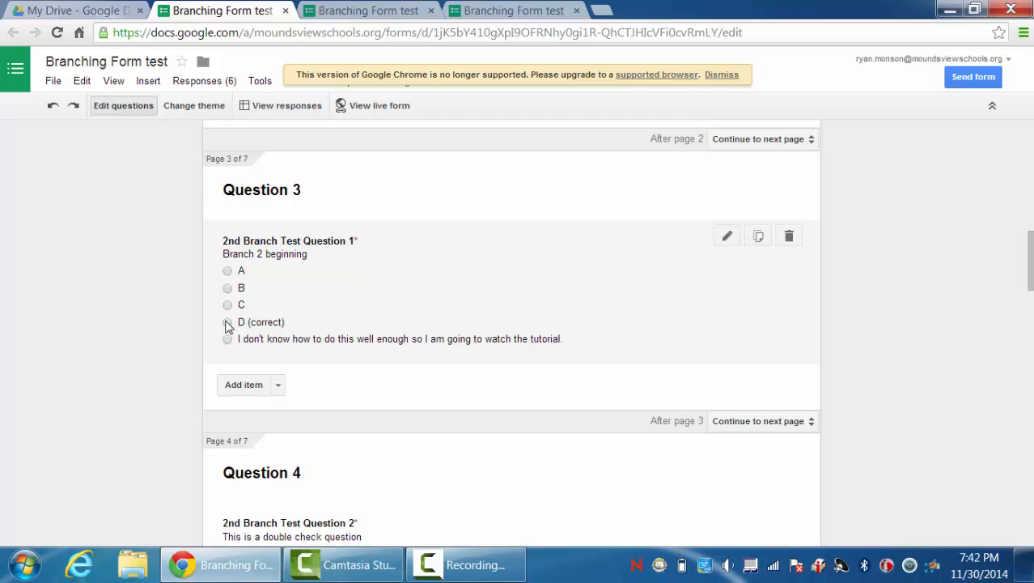
scroll(227, 324, down, 3)
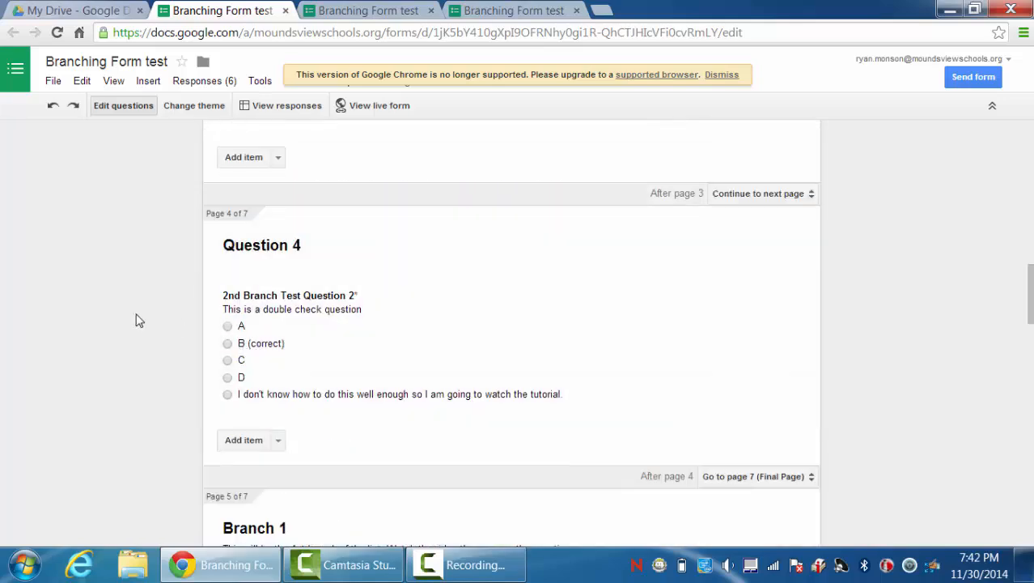
scroll(136, 320, down, 1)
scroll(136, 321, down, 3)
scroll(138, 320, down, 15)
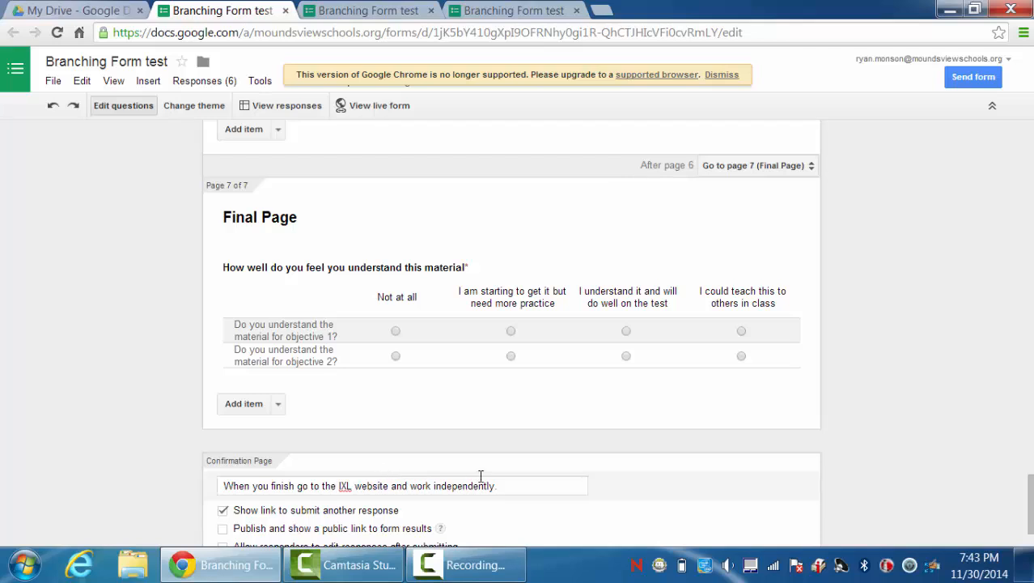
scroll(486, 469, down, 2)
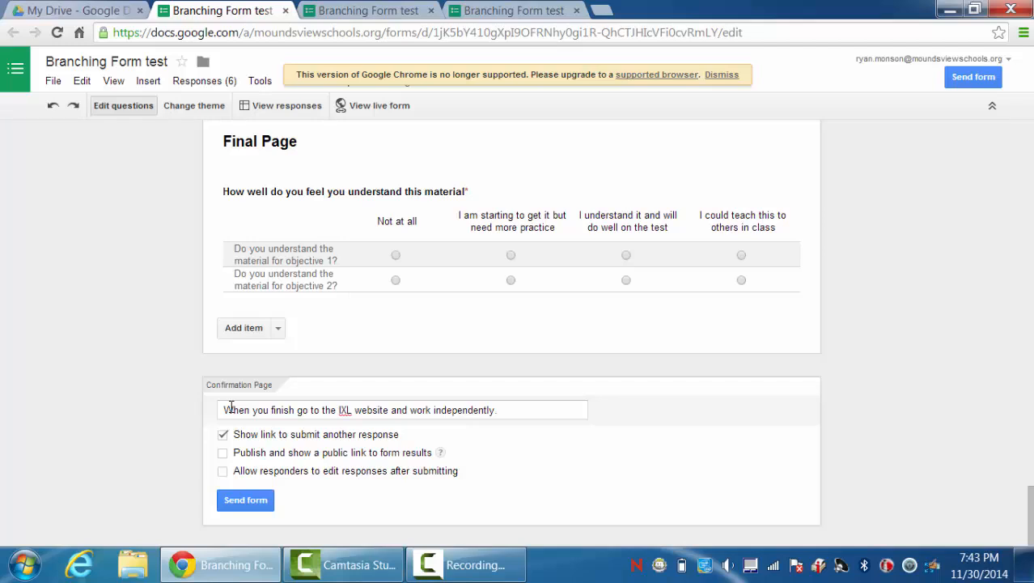
scroll(181, 409, up, 20)
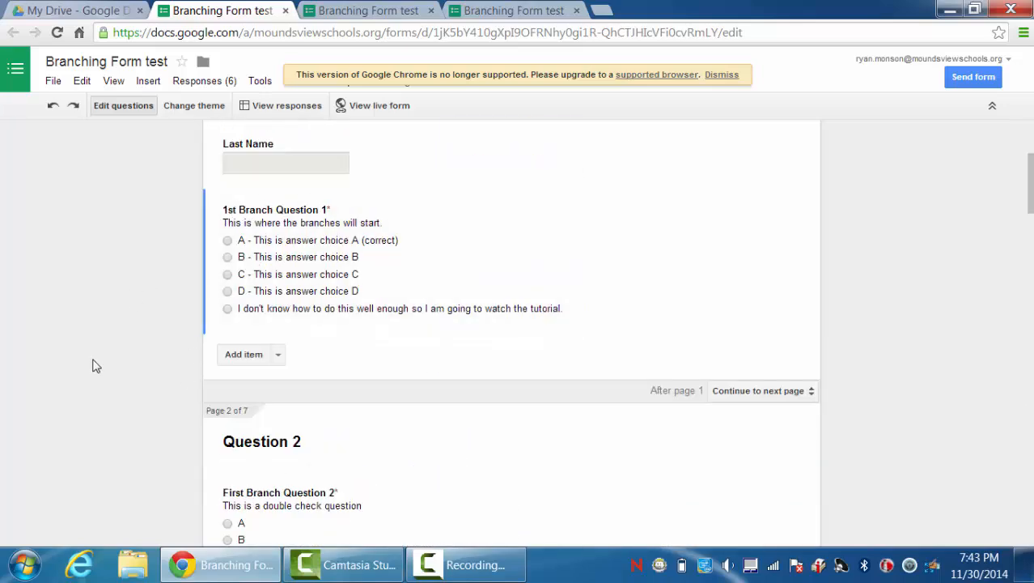
- Examine the Branch 1 page, including its Multiplying Fractions video, the three follow-up questions and the routing after page 5
scroll(114, 411, down, 2)
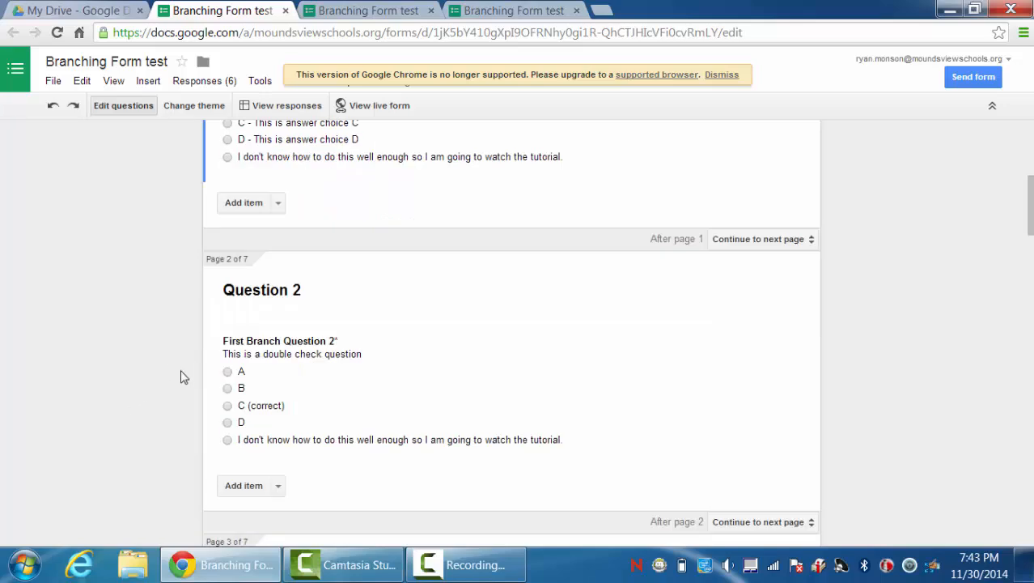
scroll(182, 378, down, 12)
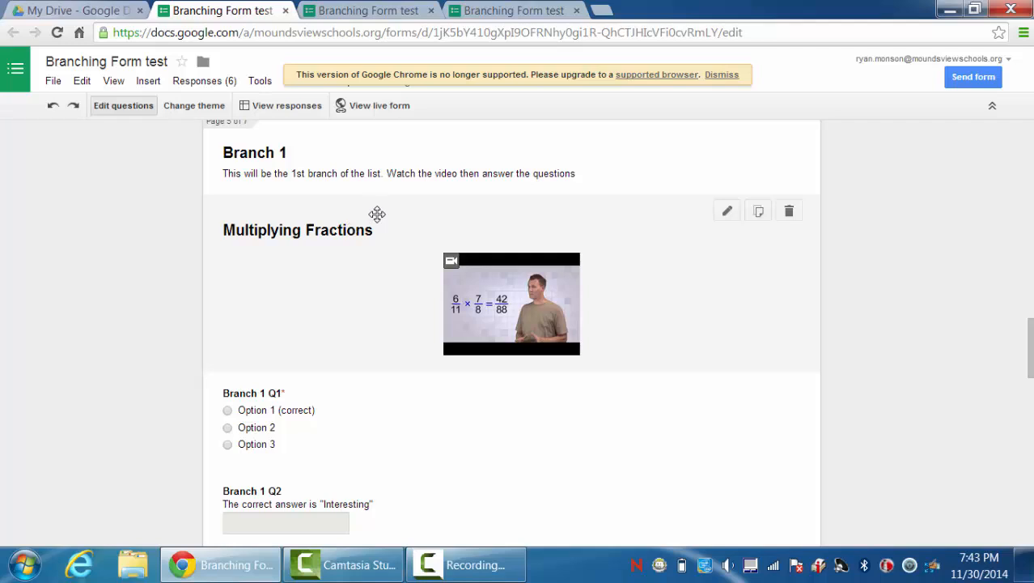
scroll(436, 225, down, 1)
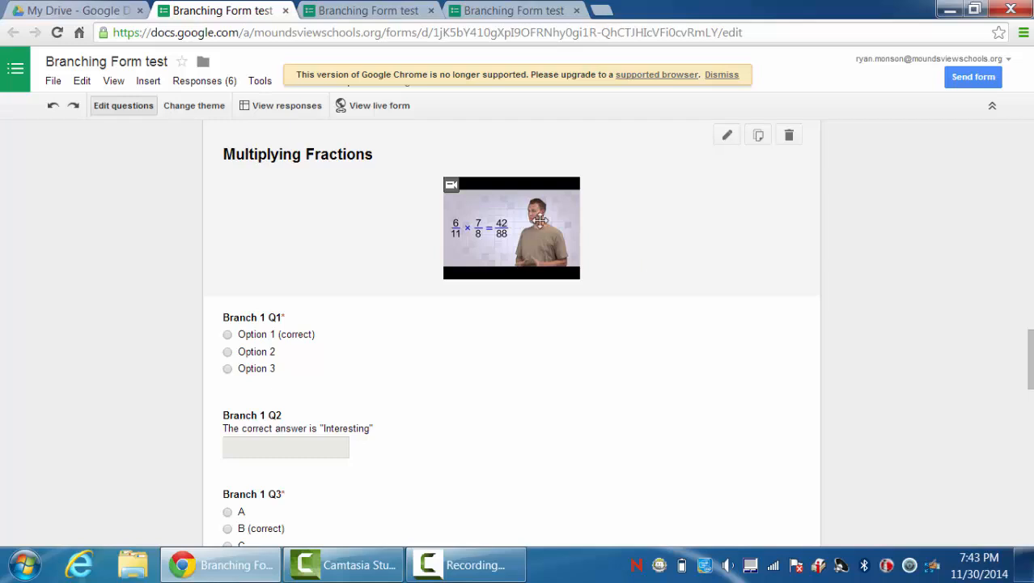
scroll(598, 251, down, 1)
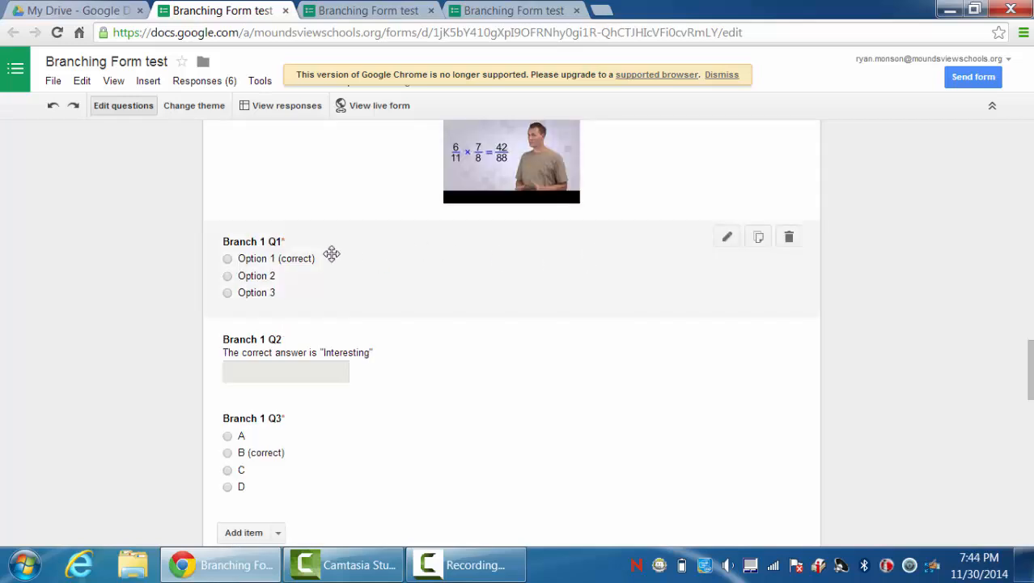
scroll(364, 444, down, 1)
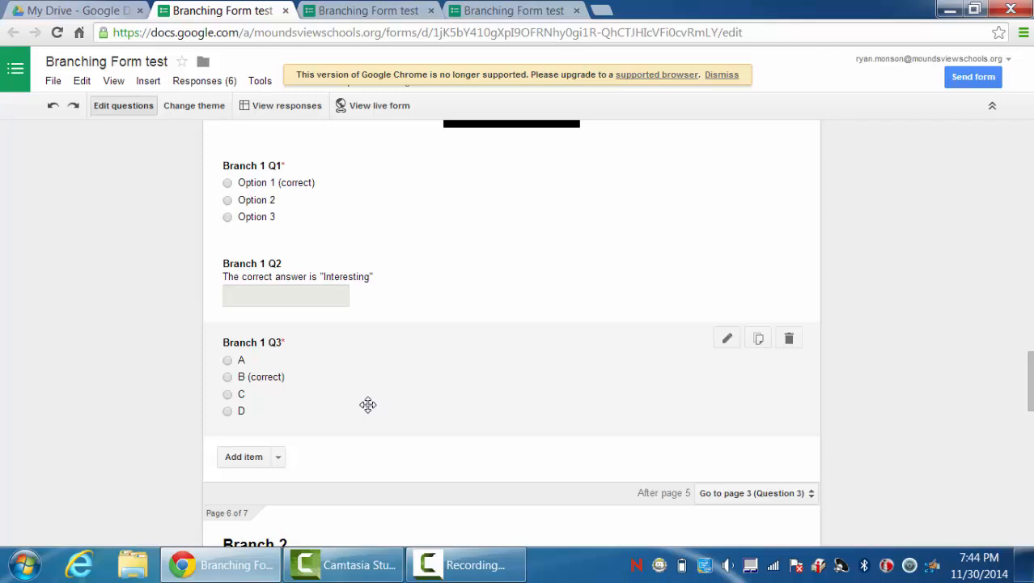
scroll(368, 405, down, 1)
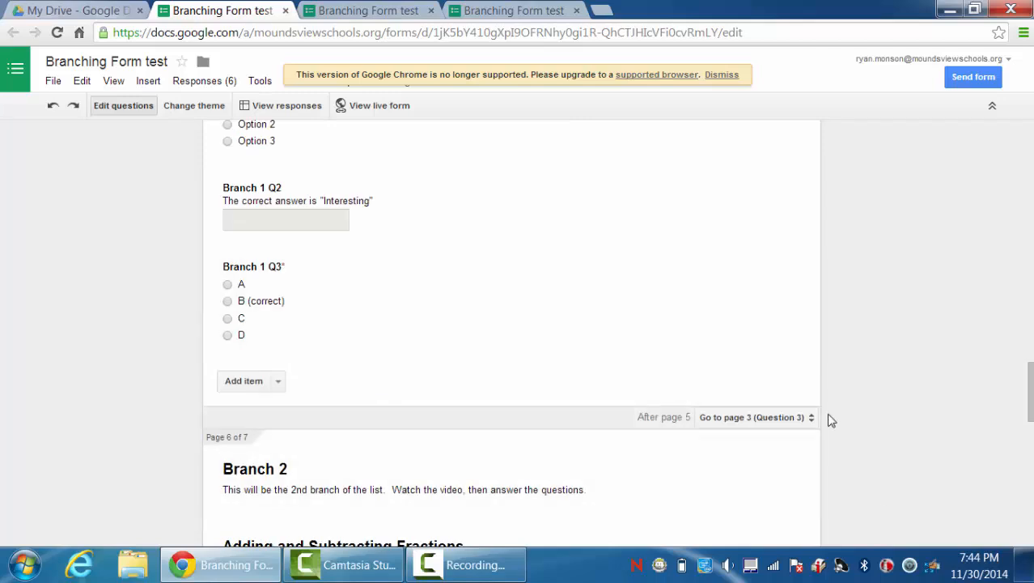
scroll(830, 416, up, 2)
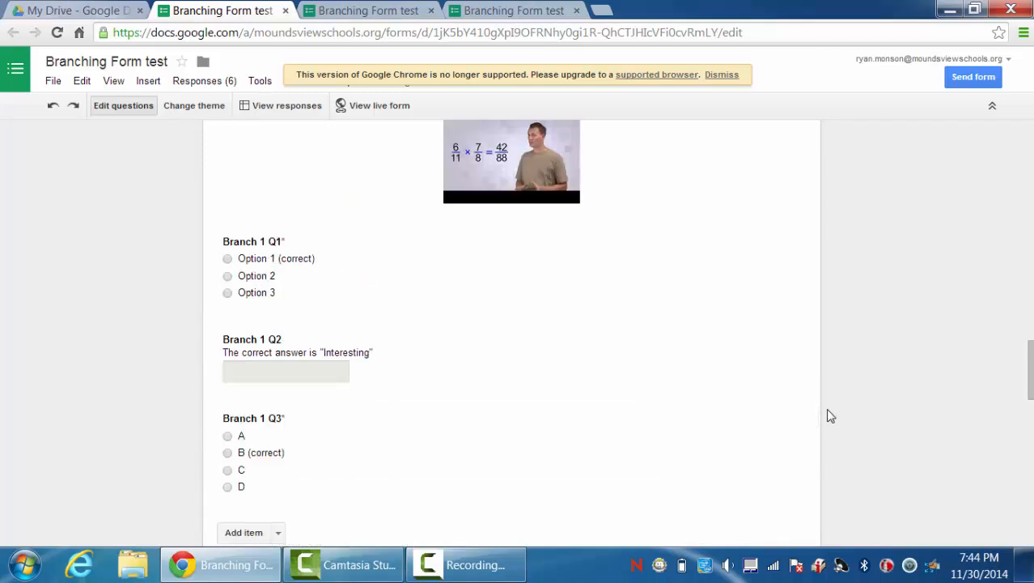
scroll(830, 416, up, 2)
scroll(829, 416, down, 4)
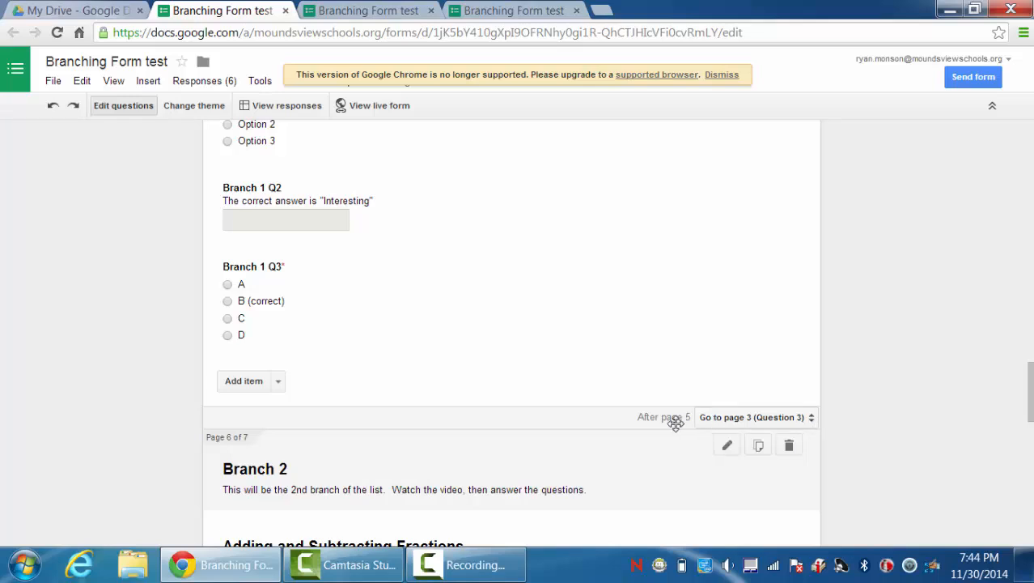
scroll(678, 417, up, 2)
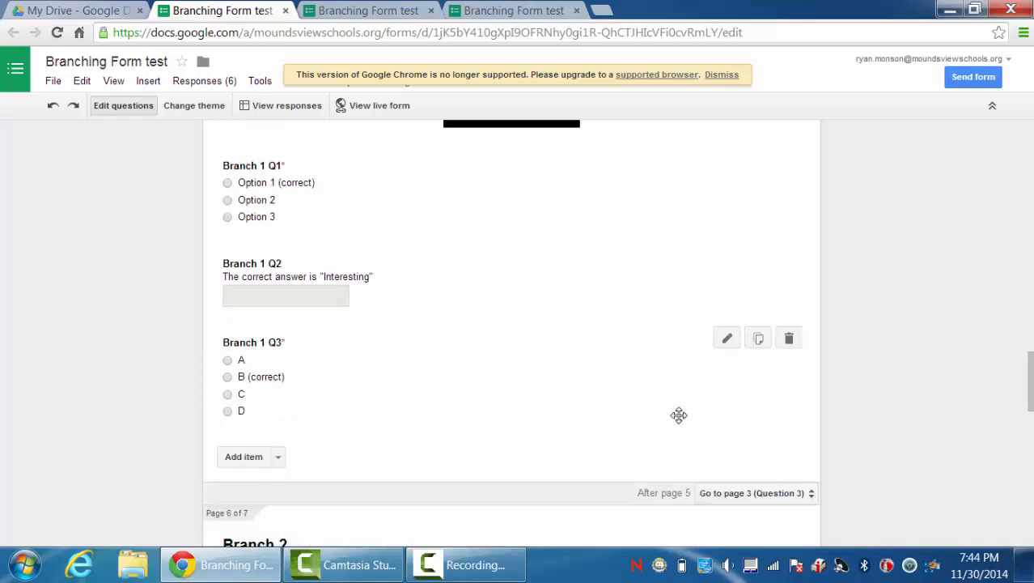
scroll(678, 414, up, 2)
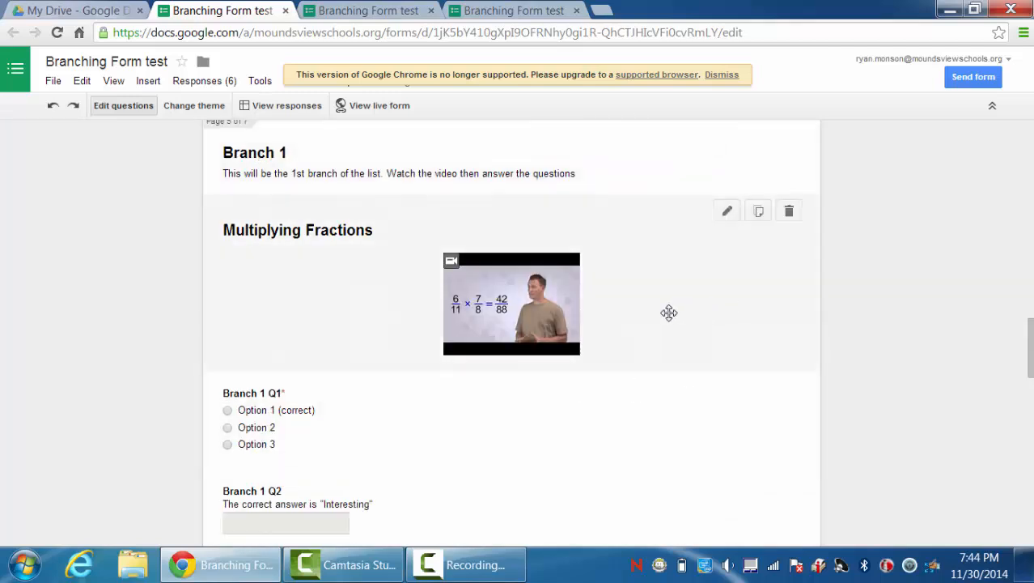
- Check the destination pages offered for the routing after page 5 and close the list without changing the selection
scroll(668, 312, down, 5)
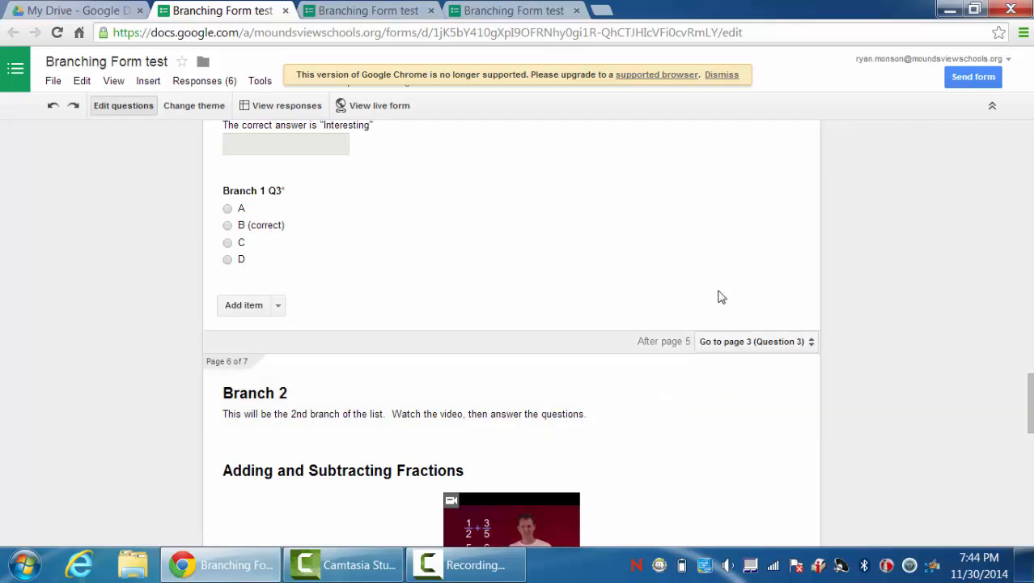
click(812, 343)
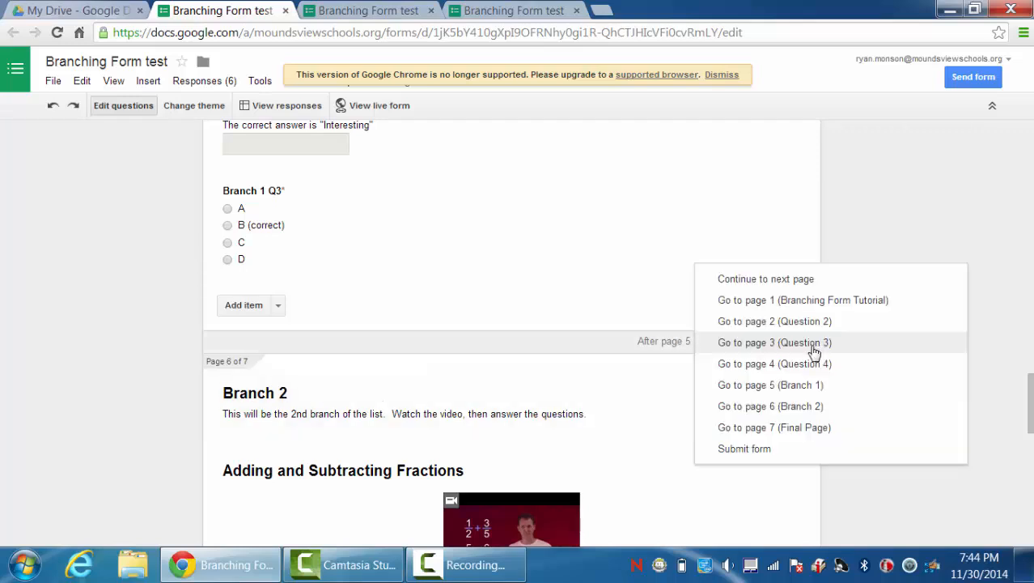
click(910, 200)
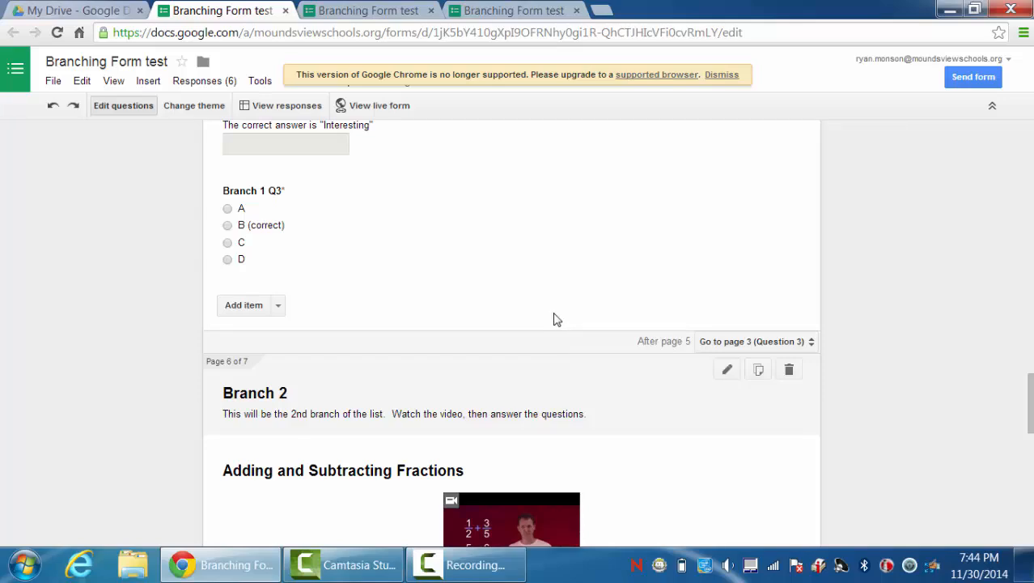
- Review the Question 3 and Question 4 pages and the Branch 2 page with its video, questions and routing after page 6
scroll(554, 319, up, 2)
scroll(546, 309, up, 15)
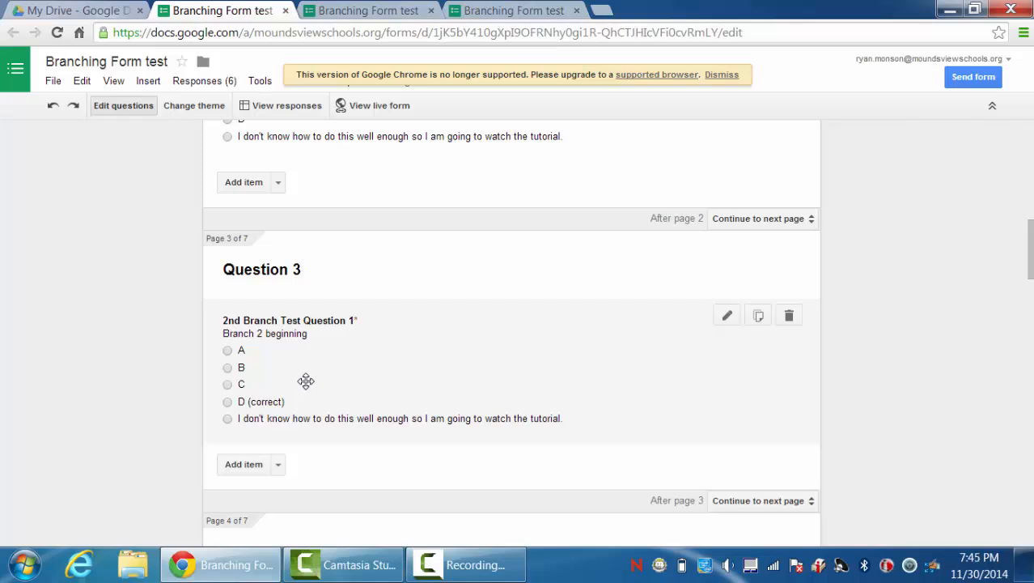
scroll(306, 381, down, 4)
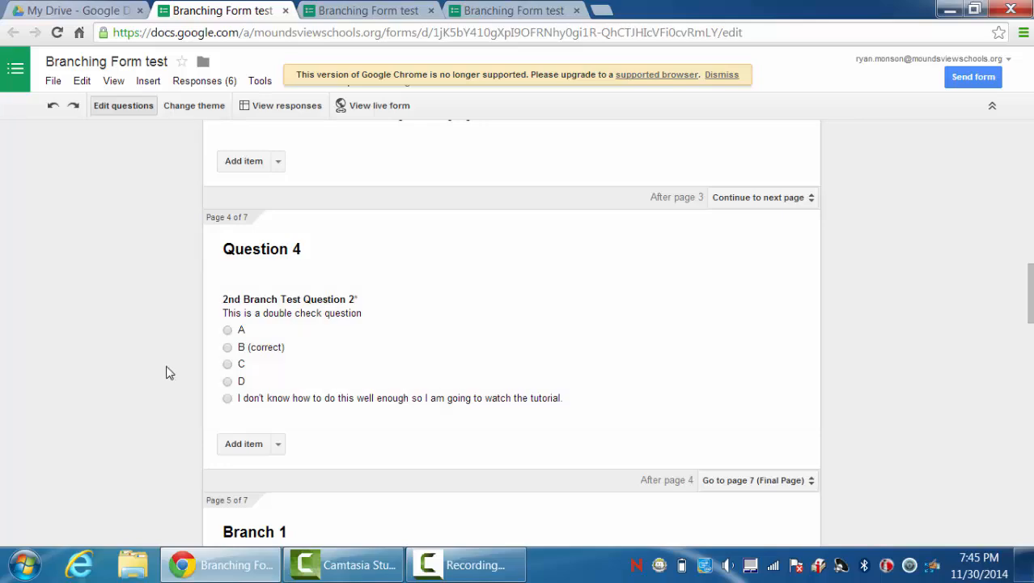
scroll(162, 374, down, 7)
scroll(165, 378, down, 5)
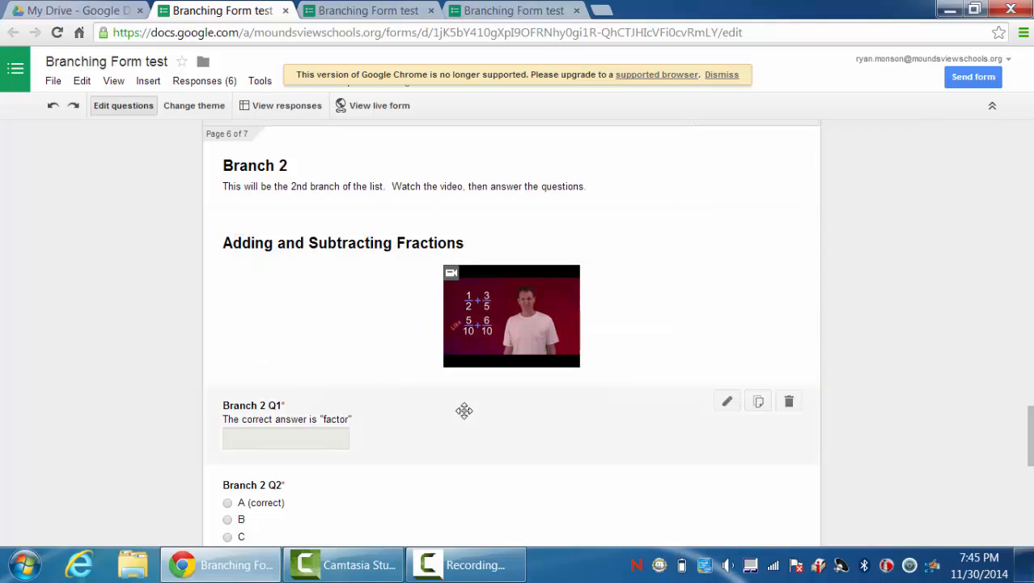
scroll(470, 411, down, 1)
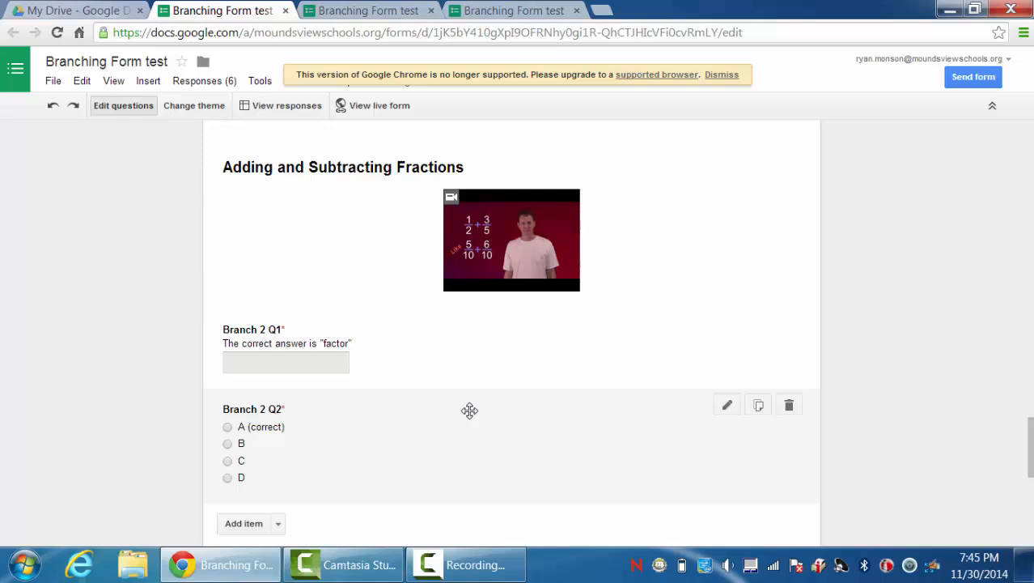
scroll(469, 410, down, 1)
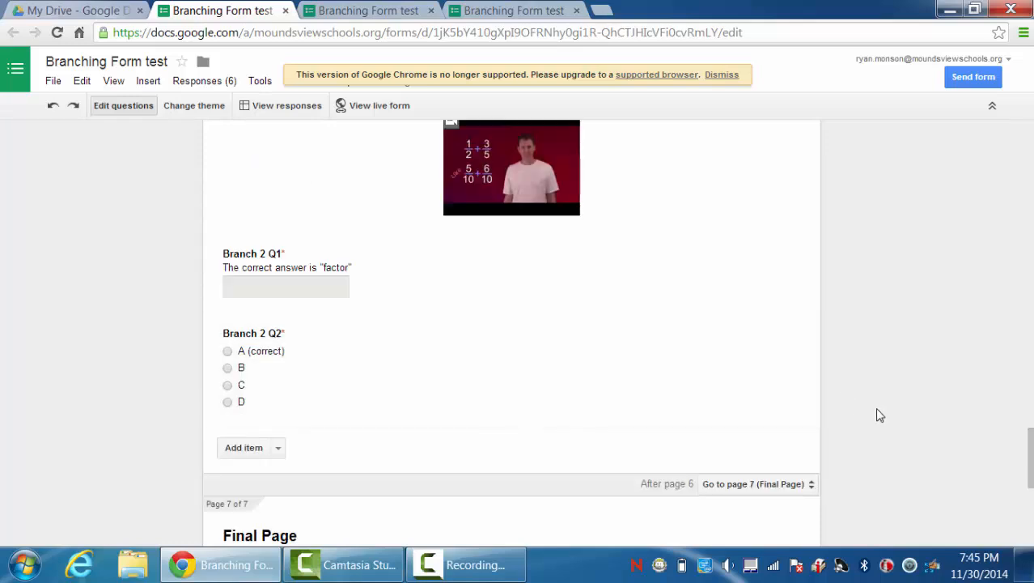
- In the live Branching Form test, enter the respondent's last name, answer Test Question 1 with choice A (correct) and continue
click(361, 13)
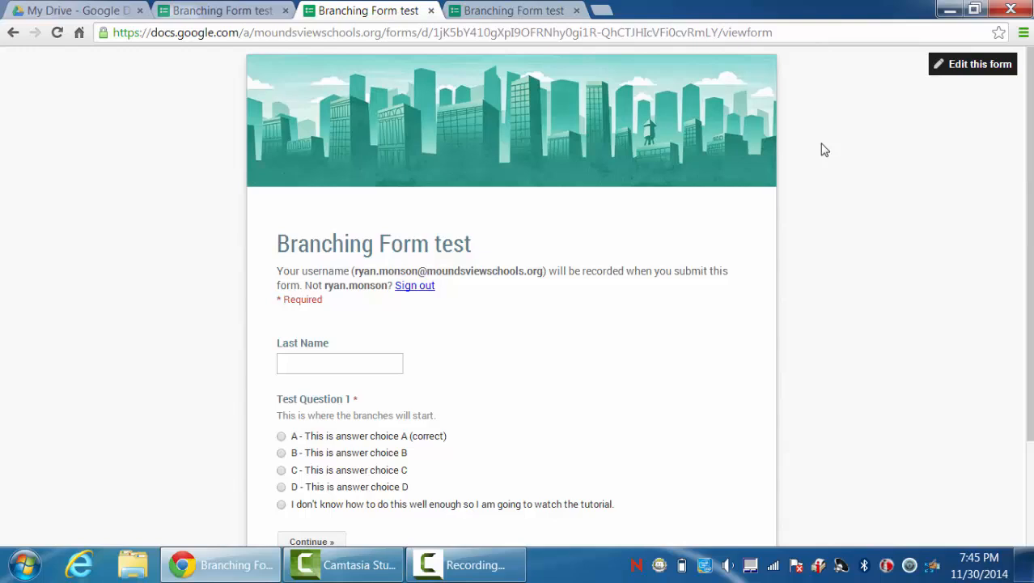
scroll(824, 150, down, 1)
click(340, 284)
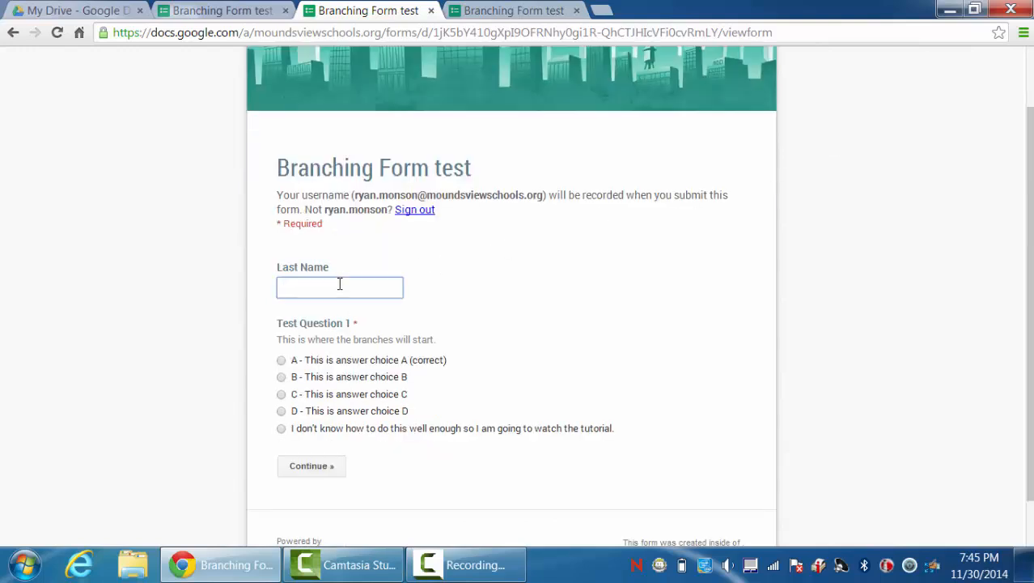
text(Monson)
scroll(397, 306, down, 1)
click(281, 305)
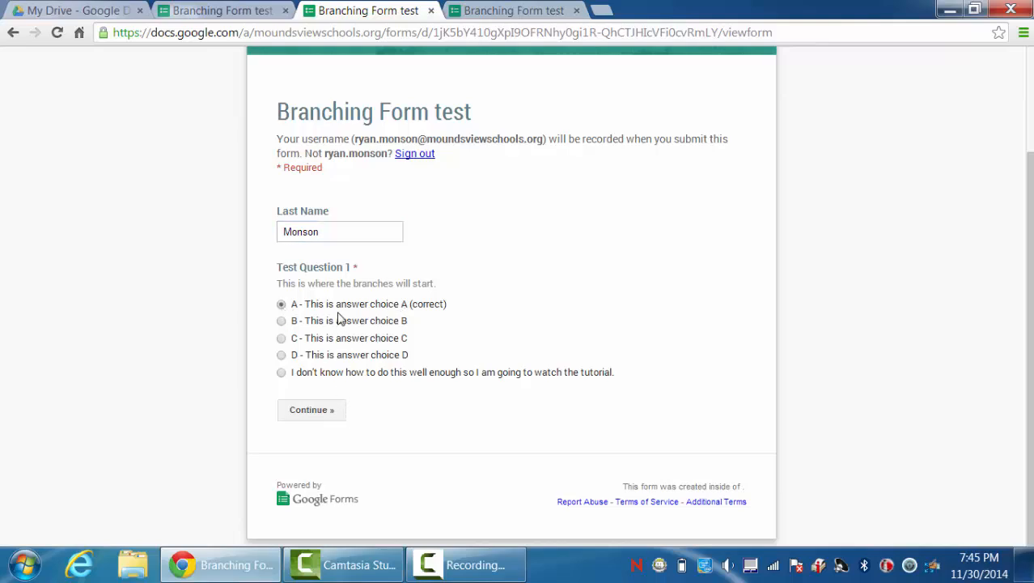
click(334, 413)
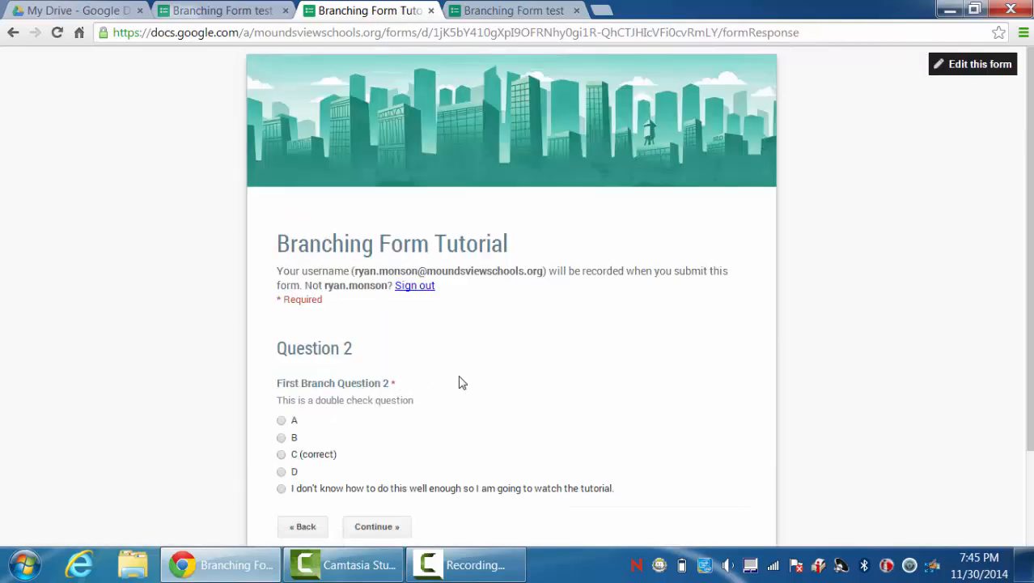
- Answer First Branch Question 2 with "I don't know how to do this well enough so I am going to watch the tutorial" and continue
scroll(459, 382, down, 1)
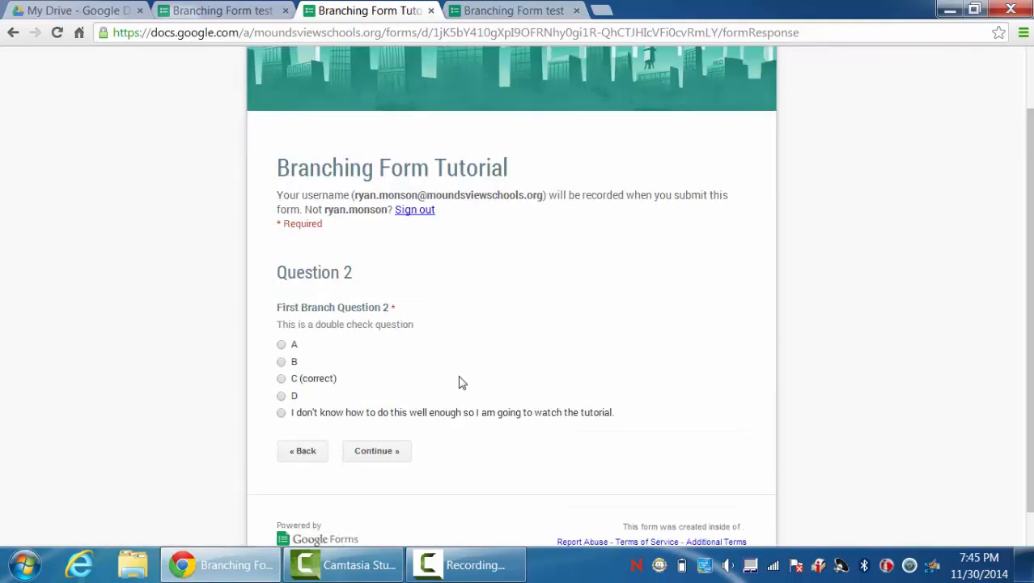
click(282, 416)
click(377, 462)
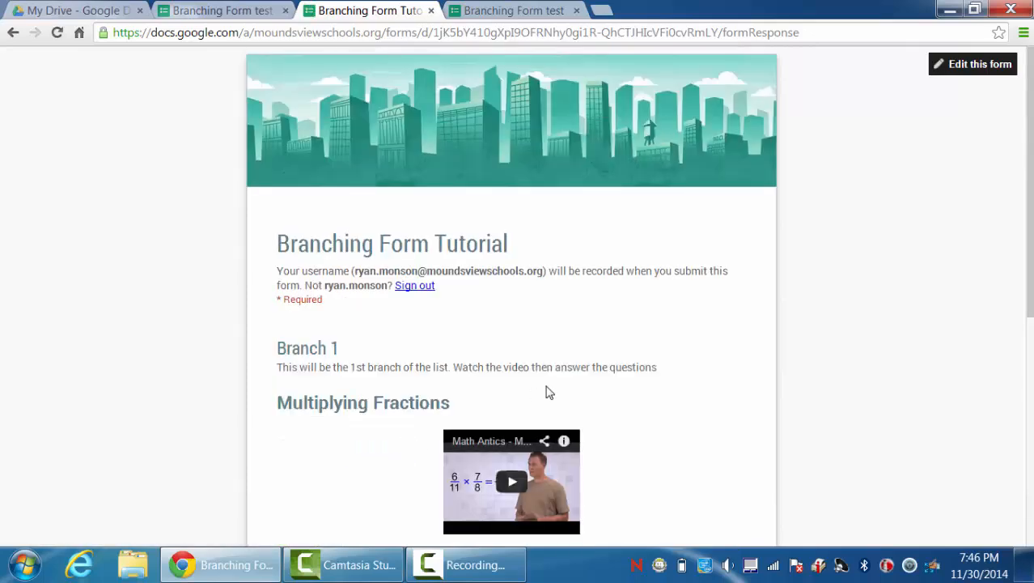
scroll(653, 388, down, 2)
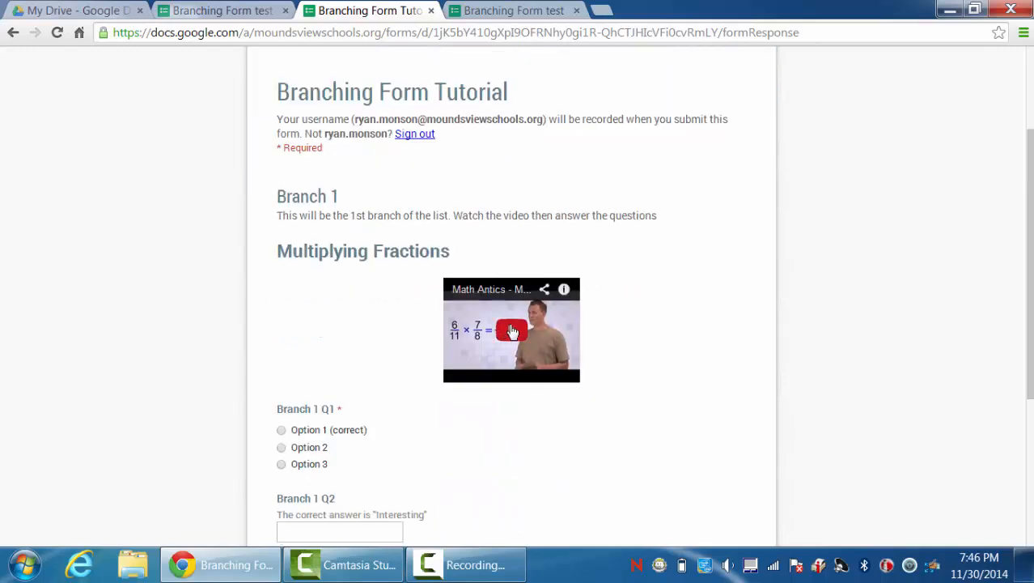
scroll(512, 332, down, 1)
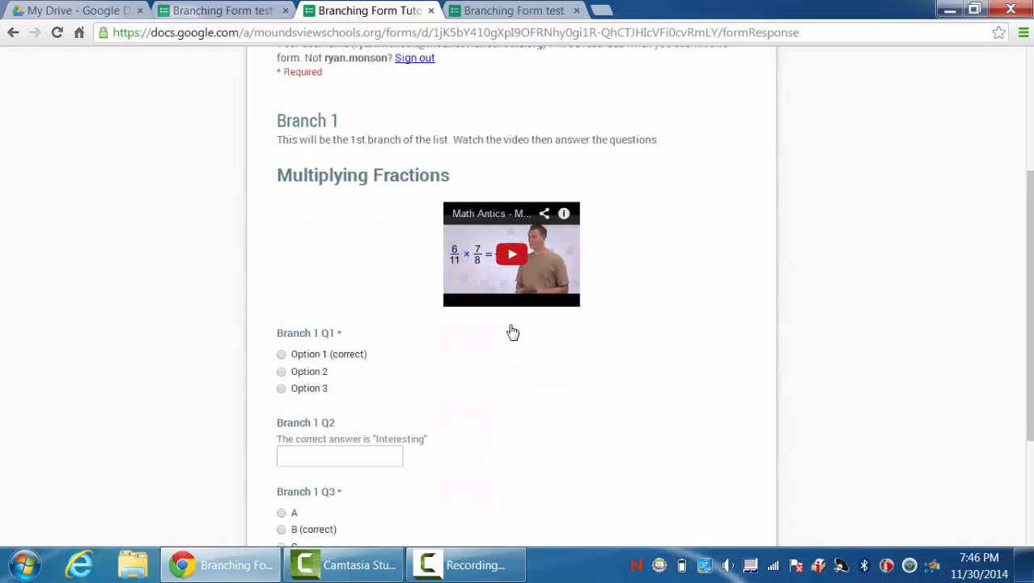
- Answer the Branch 1 questions with "Option 1 (correct)", "interesting" and "B (correct)", and continue past the tutorial page
click(282, 354)
scroll(415, 384, down, 2)
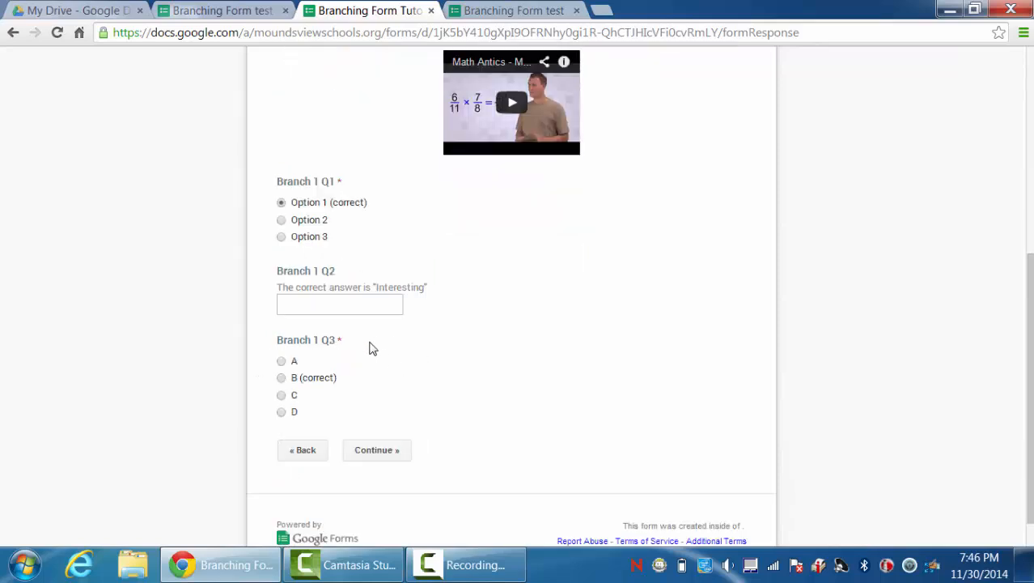
click(334, 310)
text(interesting)
click(296, 377)
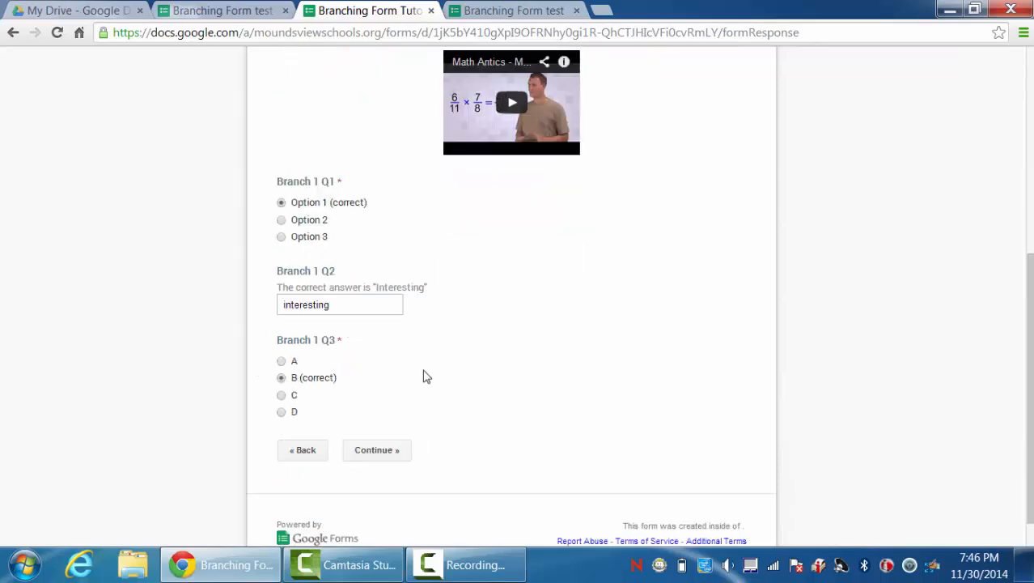
scroll(428, 371, down, 1)
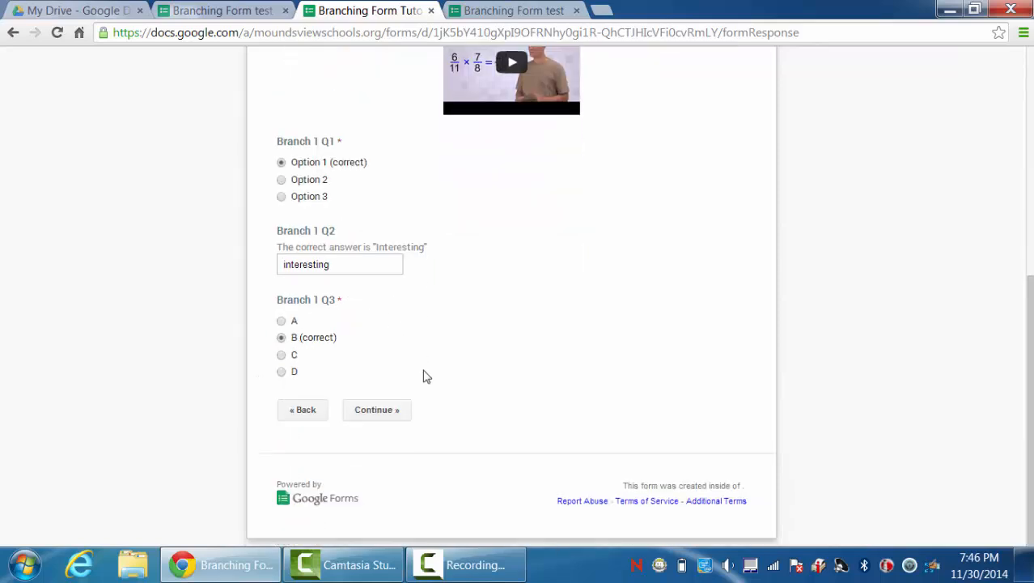
click(375, 410)
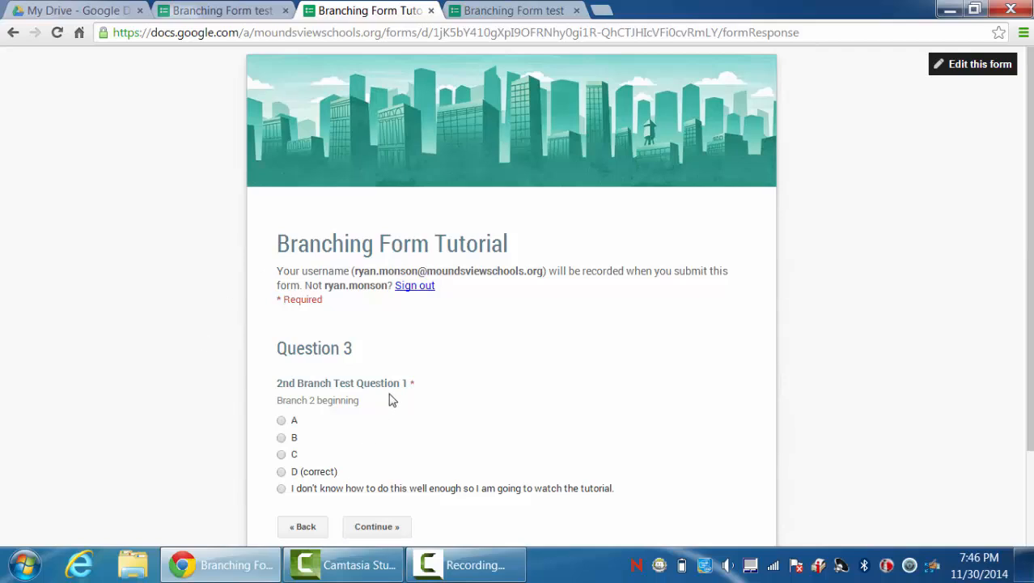
- Answer 2nd Branch Test Question 1 with "D (correct)" and 2nd Branch Test Question 2 with "B (correct)", continuing after each
scroll(397, 400, down, 1)
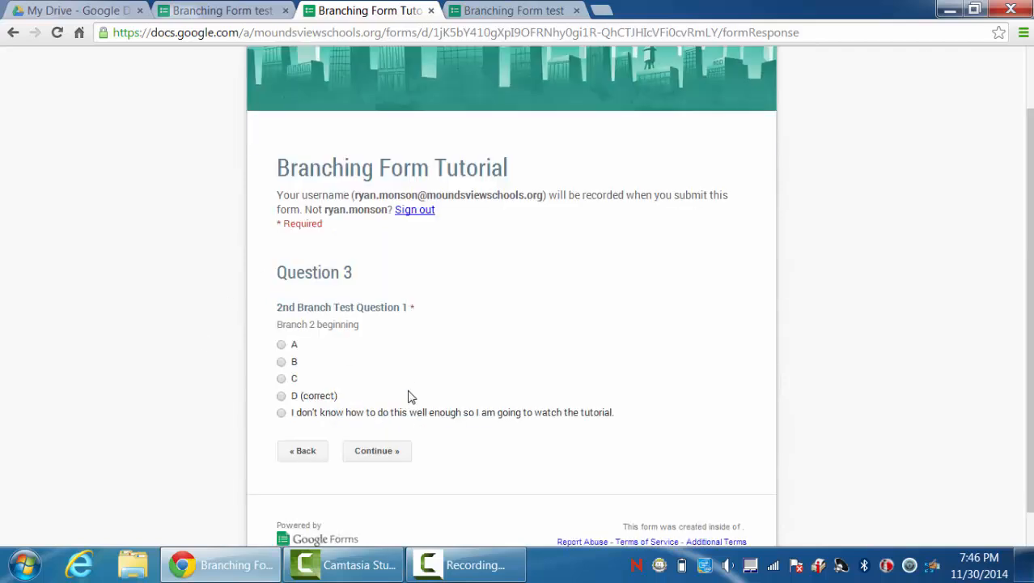
click(282, 396)
click(377, 452)
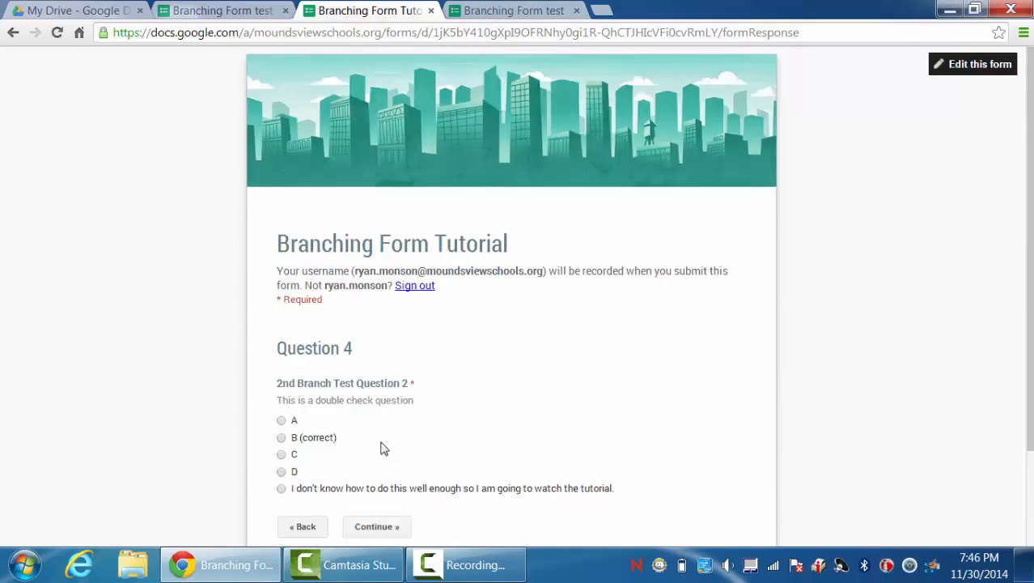
click(282, 437)
click(376, 526)
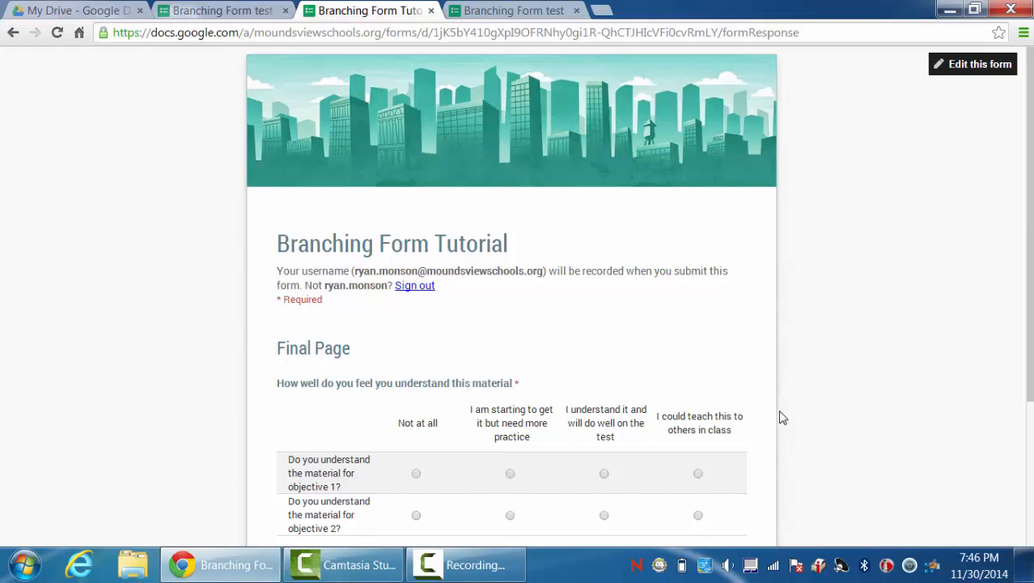
- On the Final Page, rate understanding of objective 1 as "I could teach this to others in class" and submit the form
scroll(797, 411, down, 2)
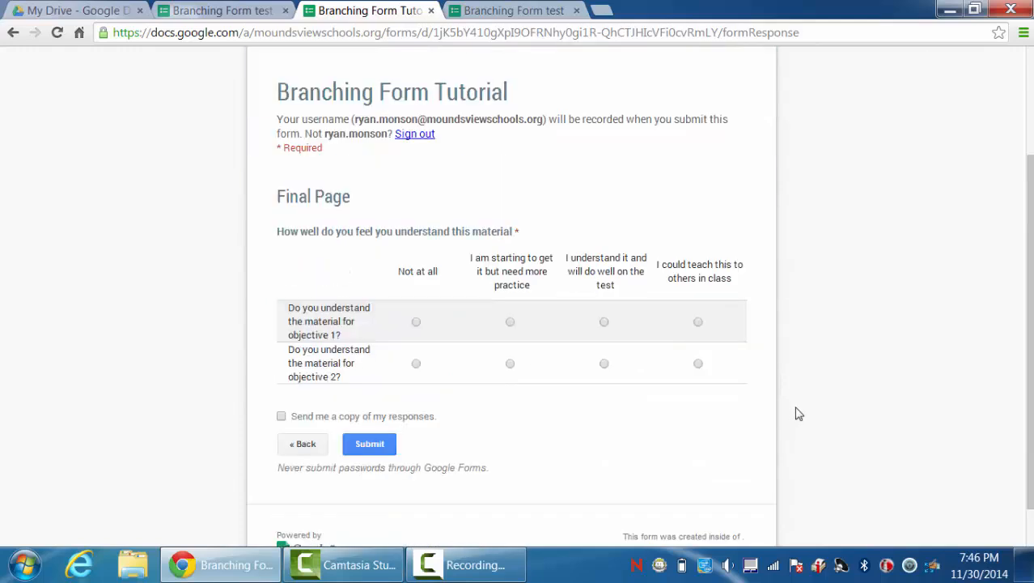
click(698, 322)
click(369, 446)
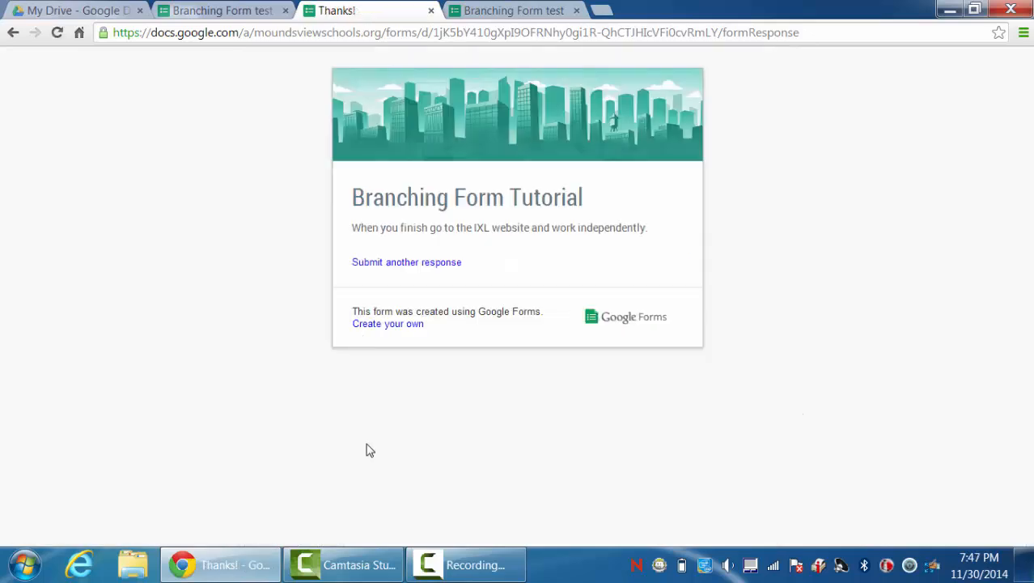